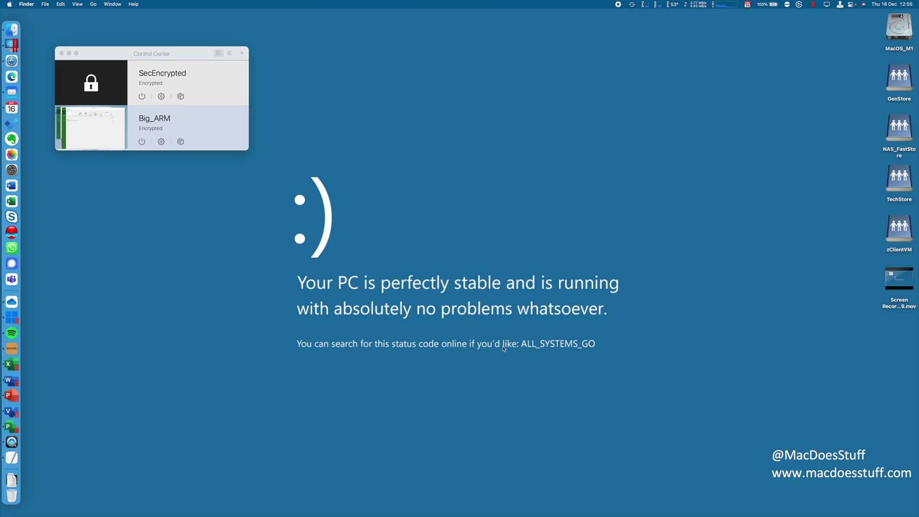
Switch to the full-screen Big_ARM VM and minimize the Project, Visio, PowerPoint, Word and Excel windows.
key("ctrl+Right")
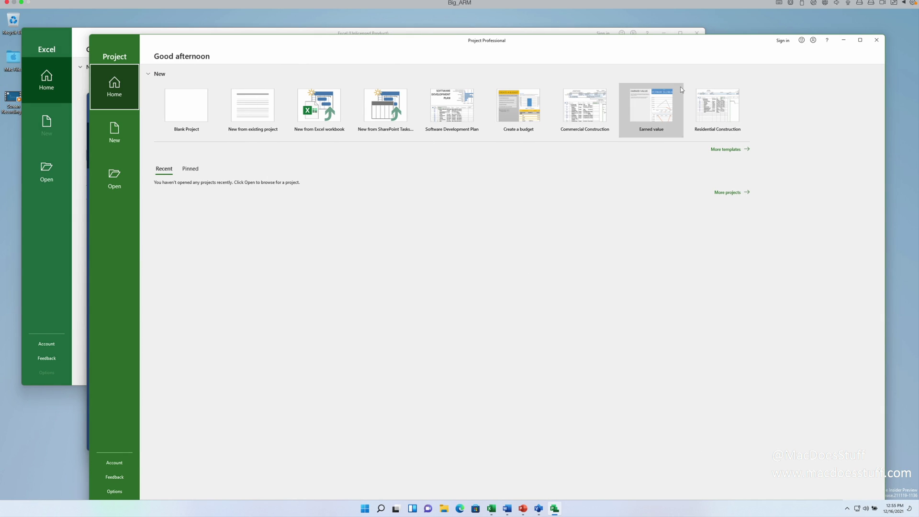
left_click(844, 40)
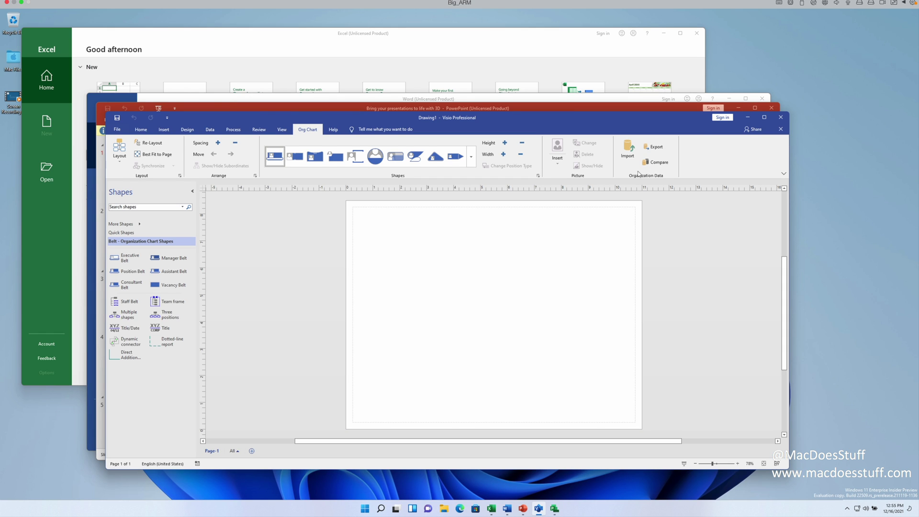
left_click(747, 117)
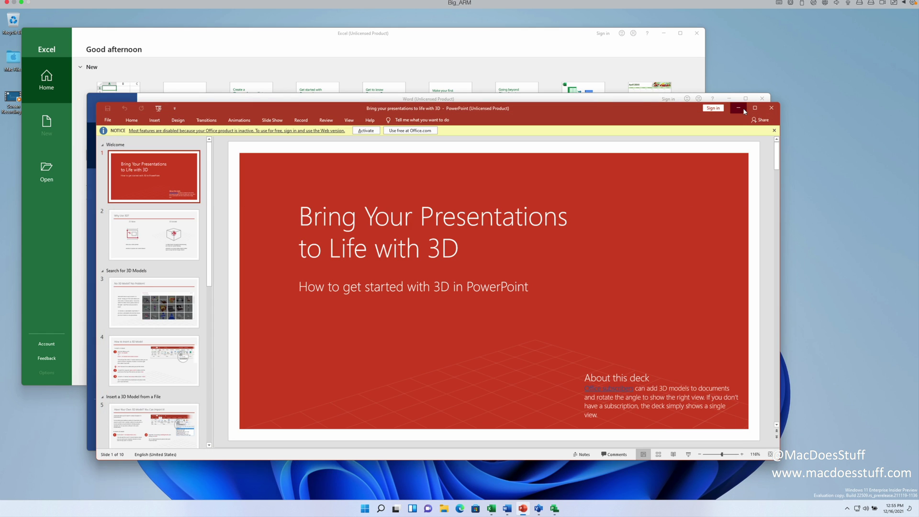
left_click(739, 107)
left_click(734, 101)
left_click(664, 33)
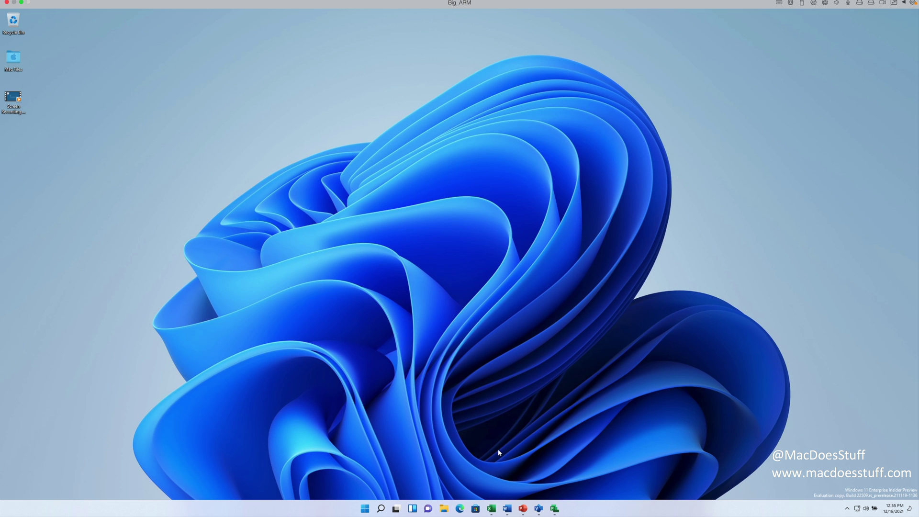
Restore the Excel, Word, PowerPoint, Visio and Project windows from the taskbar.
left_click(491, 509)
left_click(507, 509)
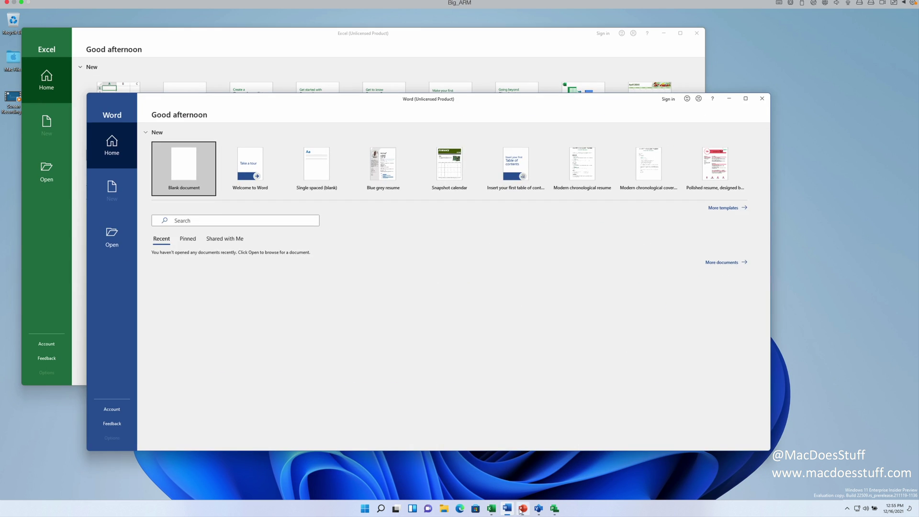
left_click(523, 508)
left_click(539, 508)
left_click(555, 508)
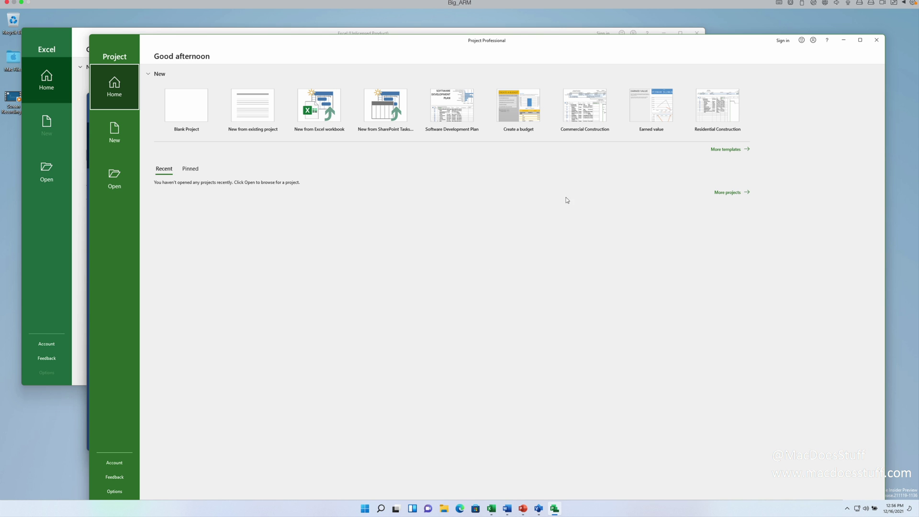
Minimize all five Office windows again, leaving the bare Windows desktop.
left_click(844, 40)
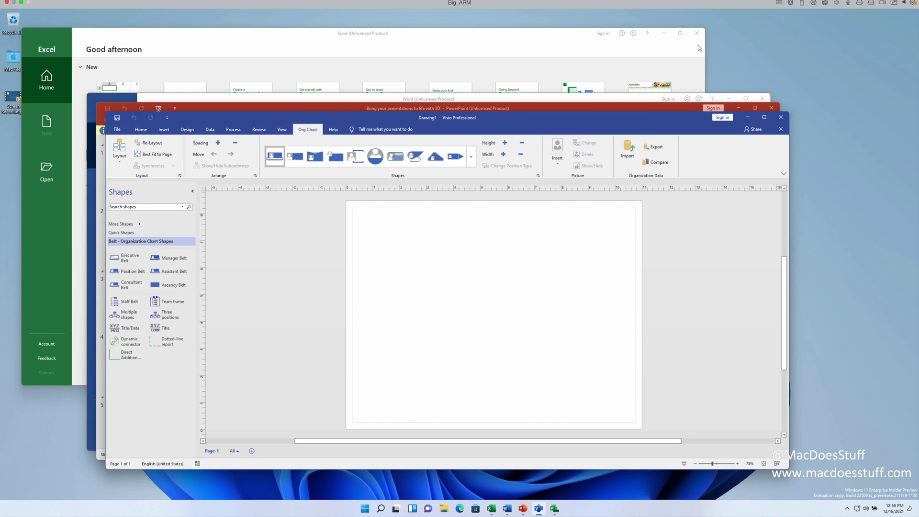
left_click(665, 33)
left_click(747, 118)
left_click(738, 107)
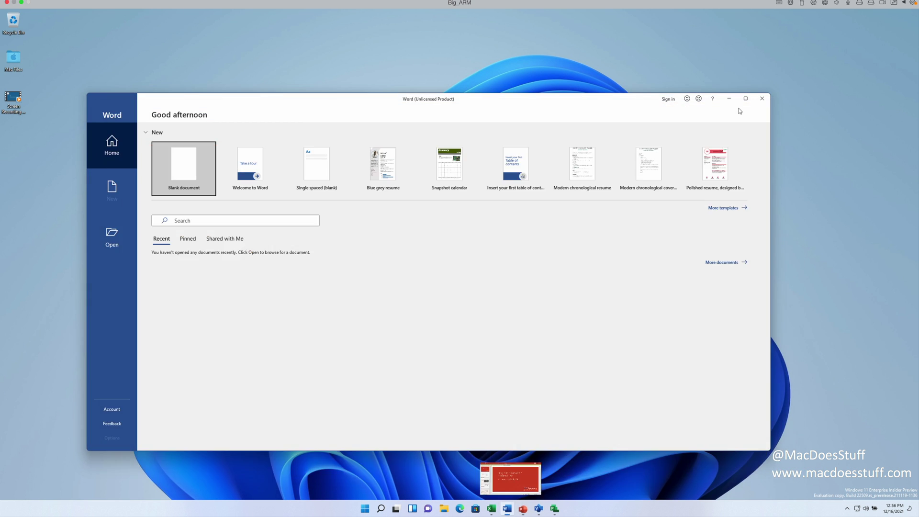
left_click(729, 98)
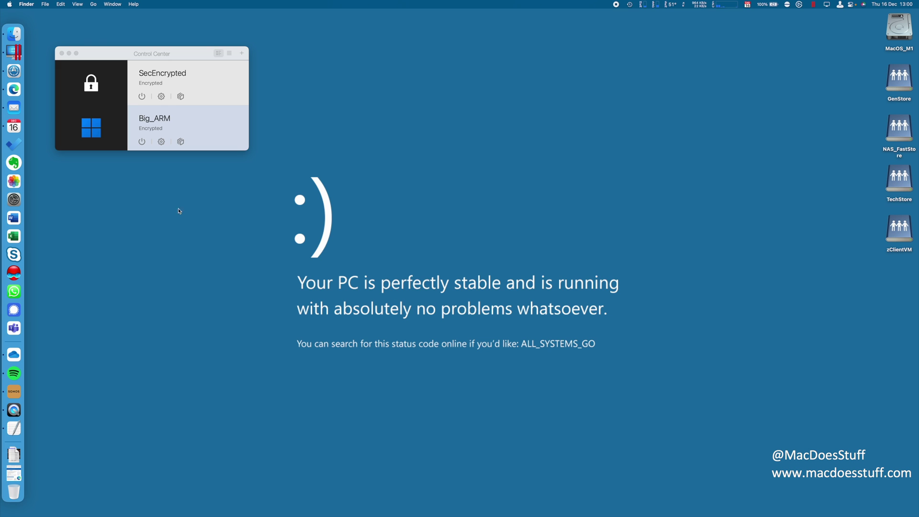
Open Edge on the Insider Preview downloads page and highlight 'Insider Preview' in the heading.
left_click(14, 90)
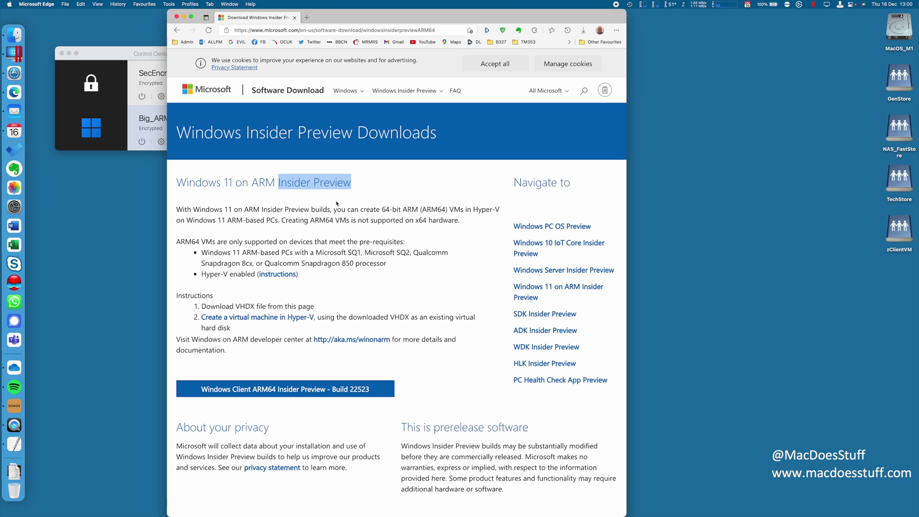
left_click(279, 184)
left_click_drag(280, 184, 351, 184)
left_click(289, 183)
left_click_drag(279, 183, 345, 187)
Download the Windows Client ARM64 Insider Preview Build 22523 image, then minimize Edge.
scroll(436, 165, "down", 3)
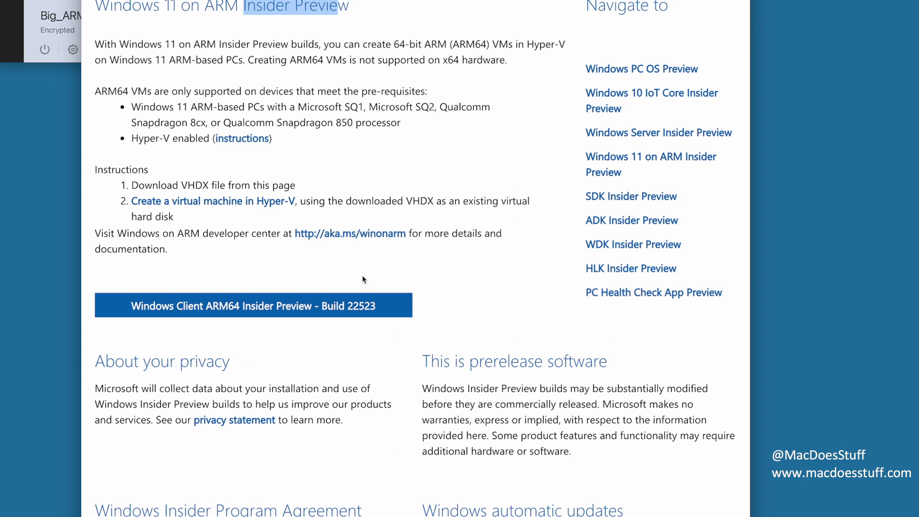
left_click(187, 312)
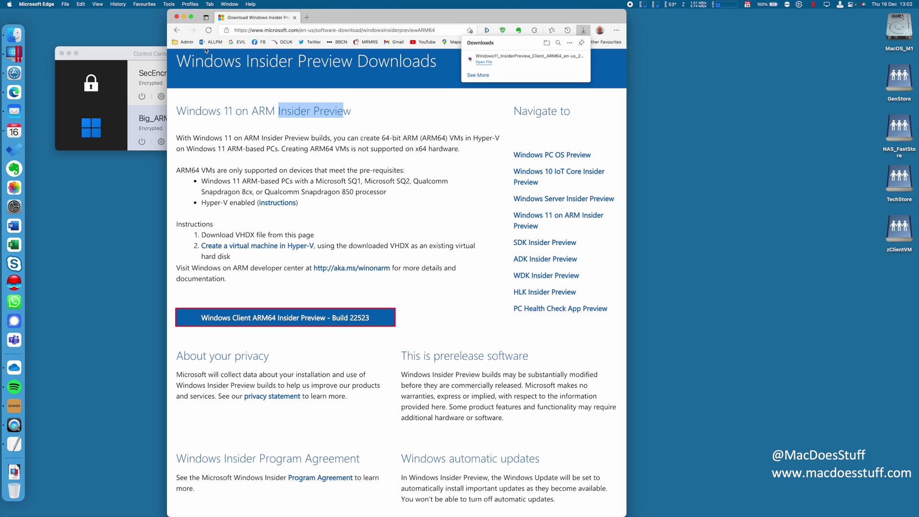
left_click(185, 17)
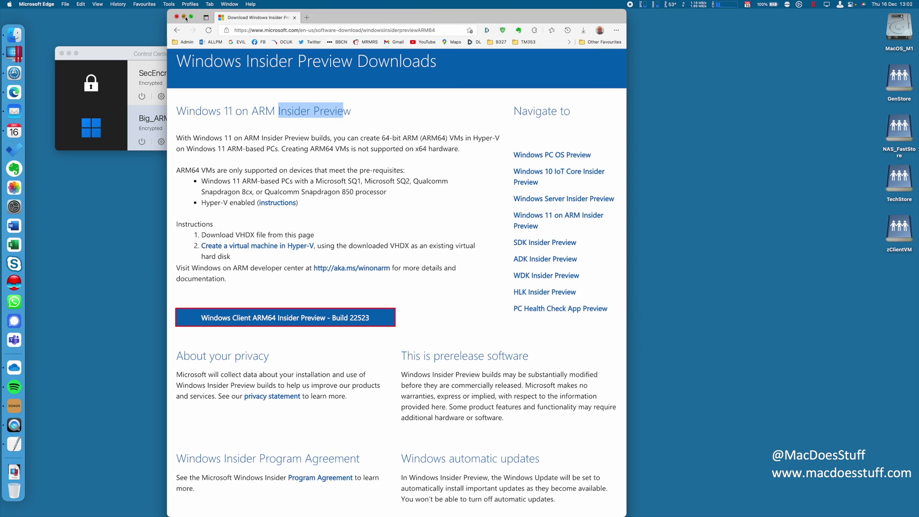
left_click(185, 18)
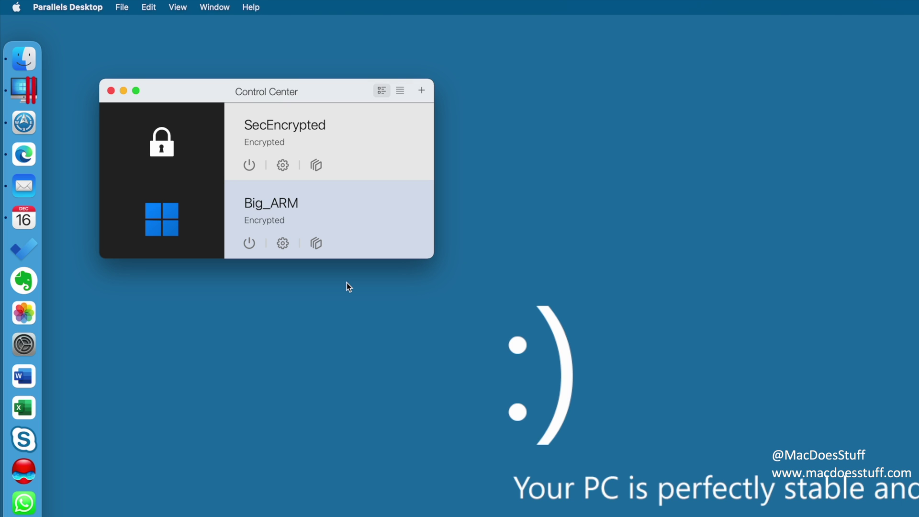
Start a new virtual machine that installs Windows from the found Windows 11 VHDX image.
left_click(122, 8)
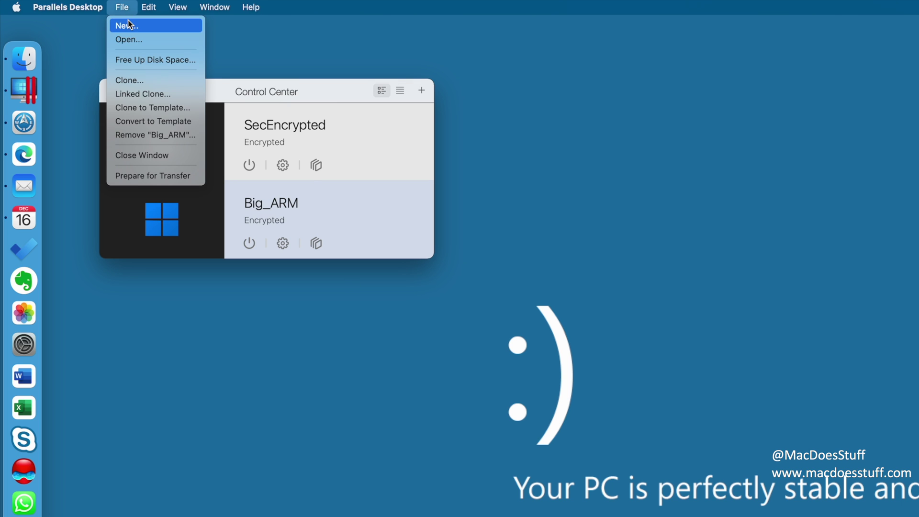
left_click(128, 21)
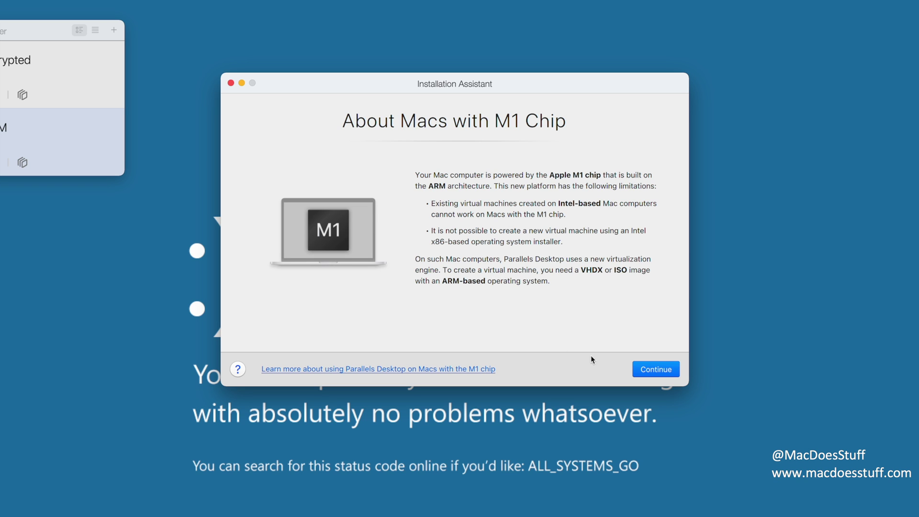
left_click(654, 374)
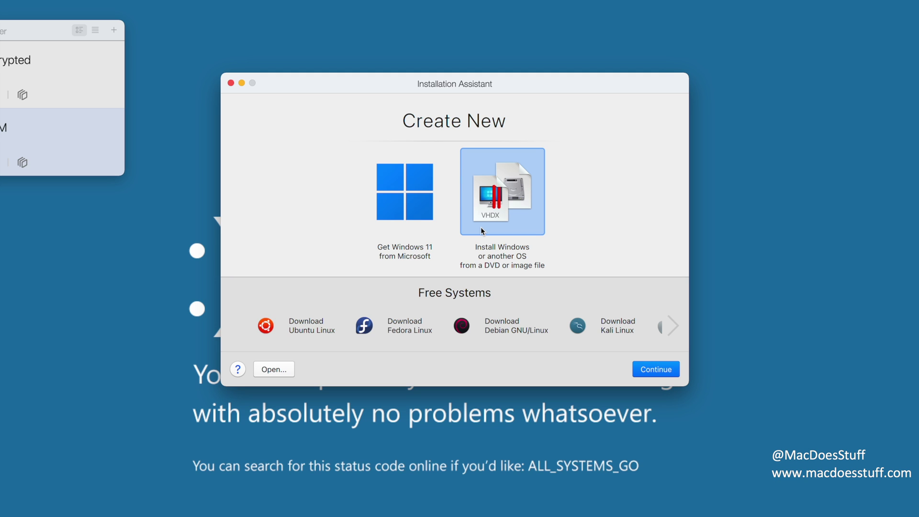
left_click(655, 370)
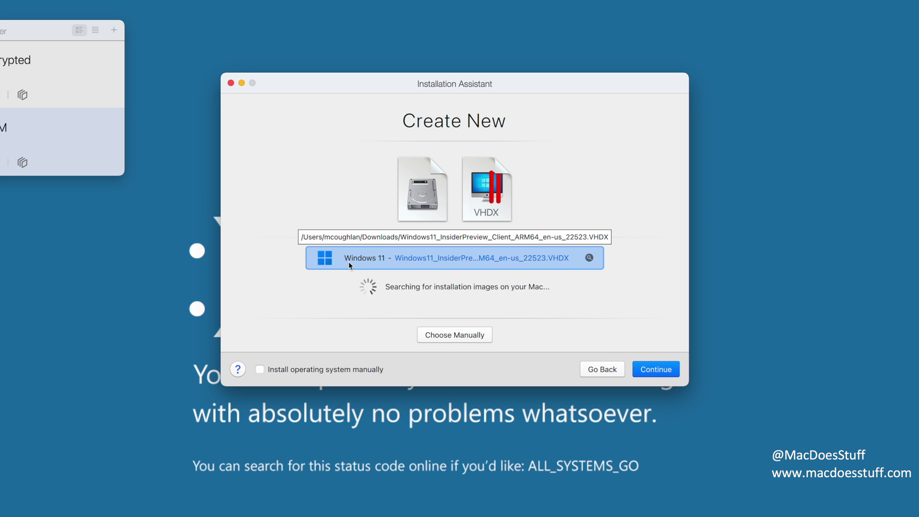
left_click(650, 372)
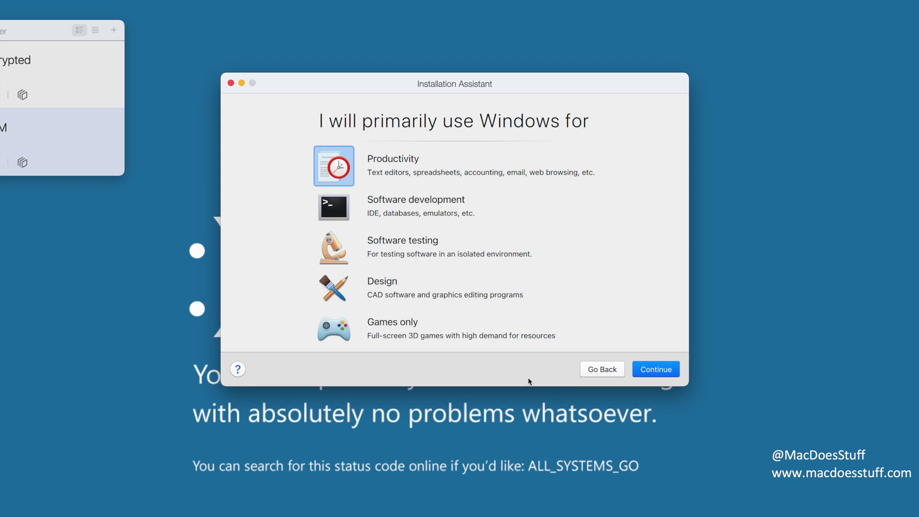
Choose Productivity, name the VM Win11ARMBuild, enable settings customization, and create it.
left_click(666, 376)
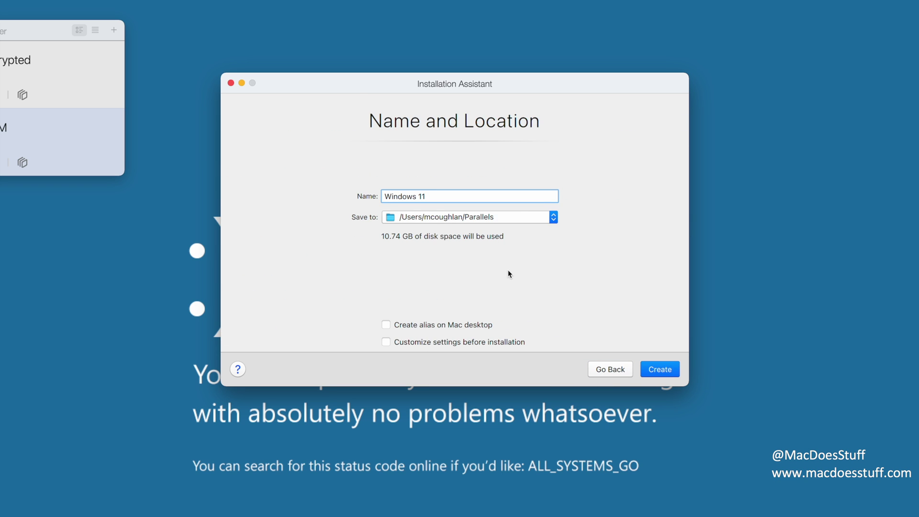
type("Win11ARMBuild")
left_click(387, 343)
left_click(659, 370)
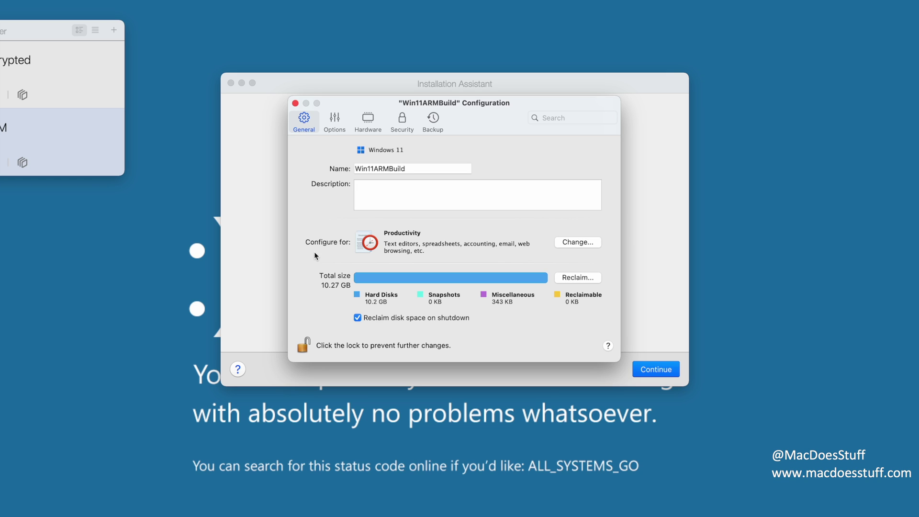
In Hardware, switch CPU & Memory to Manual with 4 processors and 16 GB of memory.
left_click(368, 121)
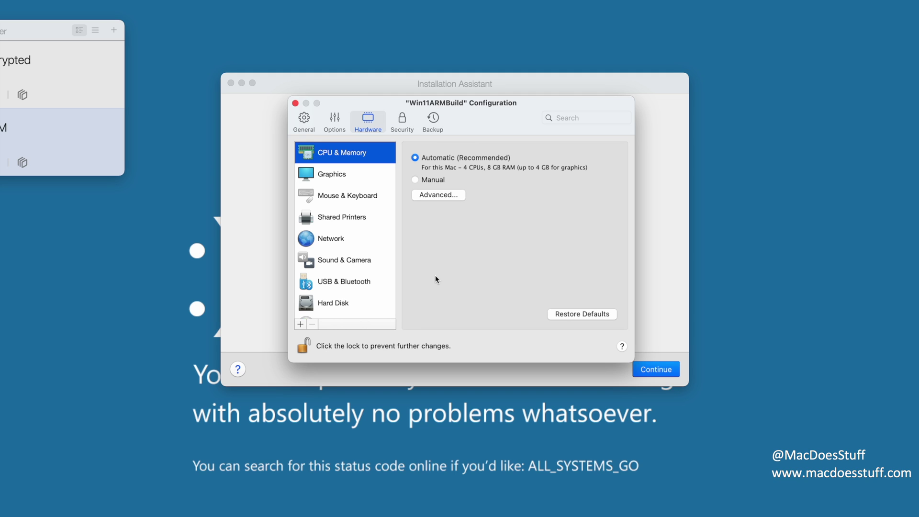
left_click(415, 180)
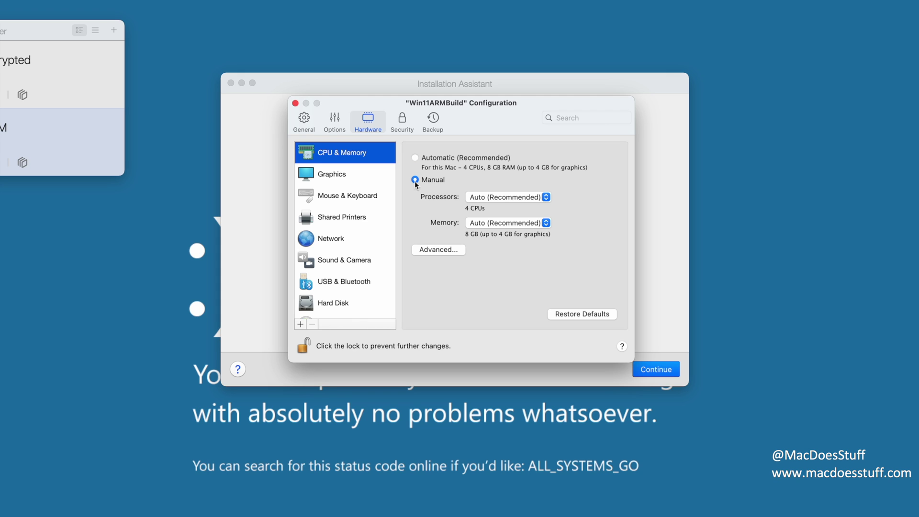
left_click(492, 198)
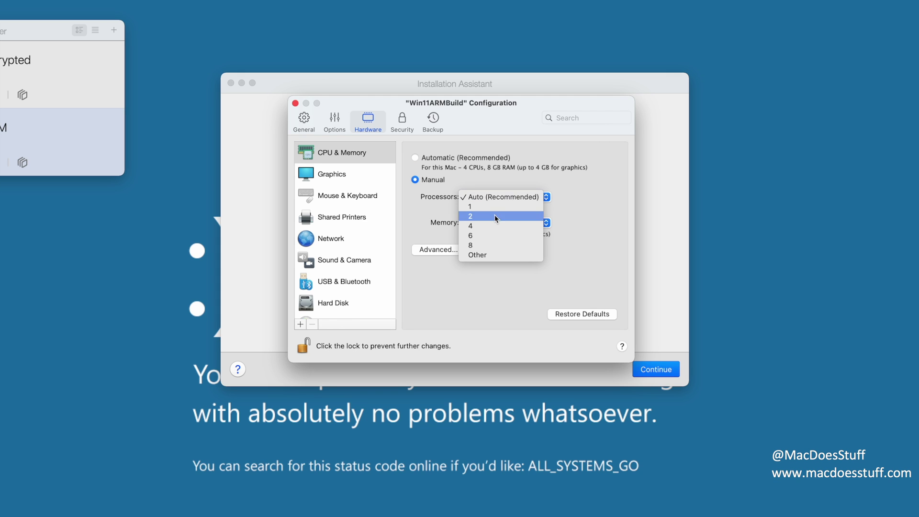
left_click(493, 225)
left_click(497, 215)
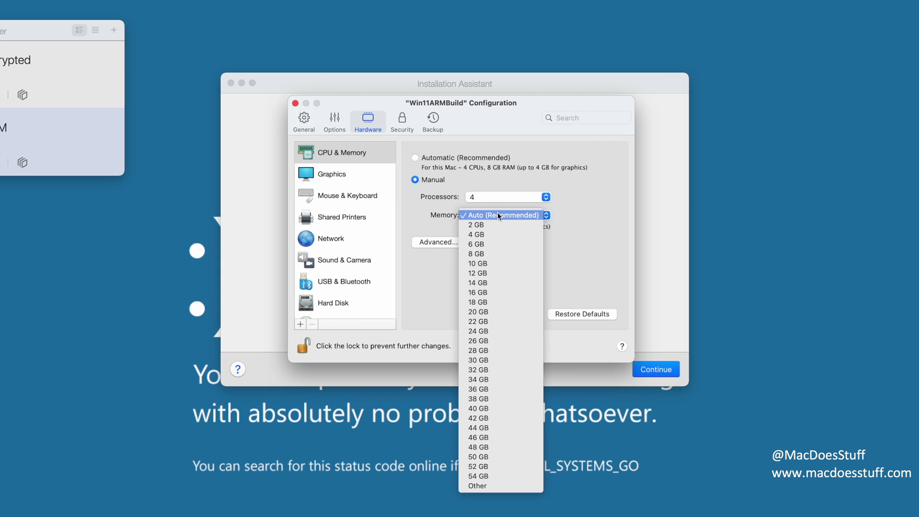
left_click(511, 292)
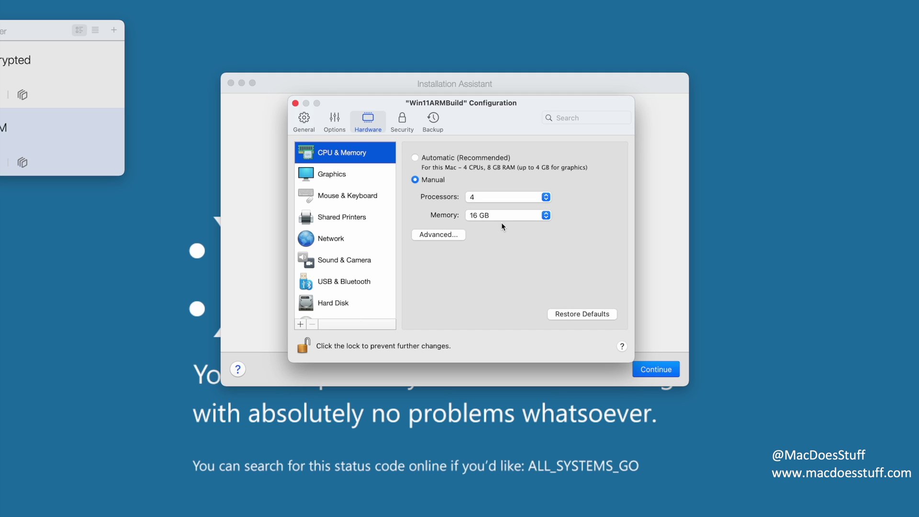
Set the network source to the 10Gbe adapter and close the configuration window.
left_click(359, 303)
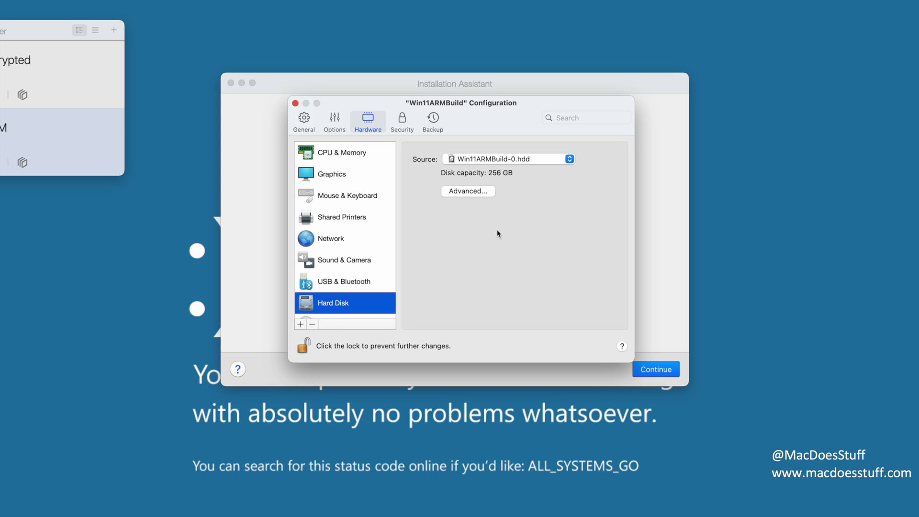
left_click(342, 242)
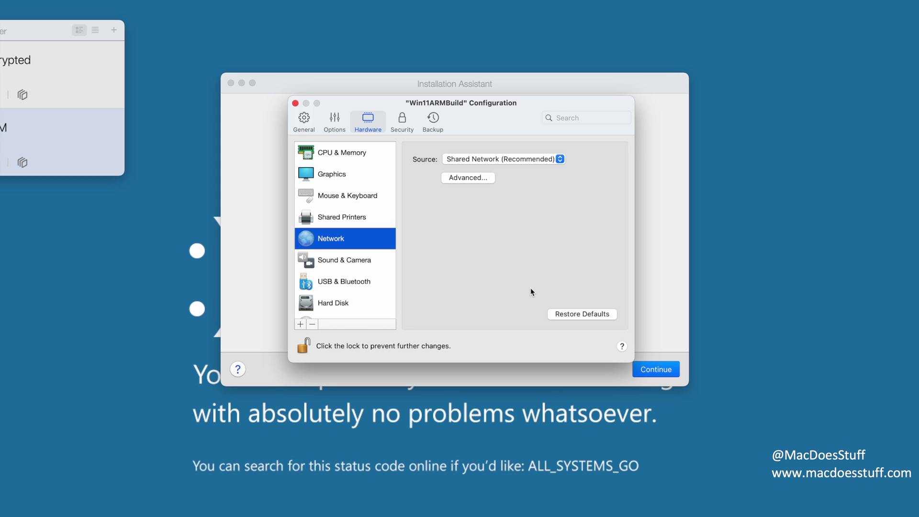
left_click(474, 160)
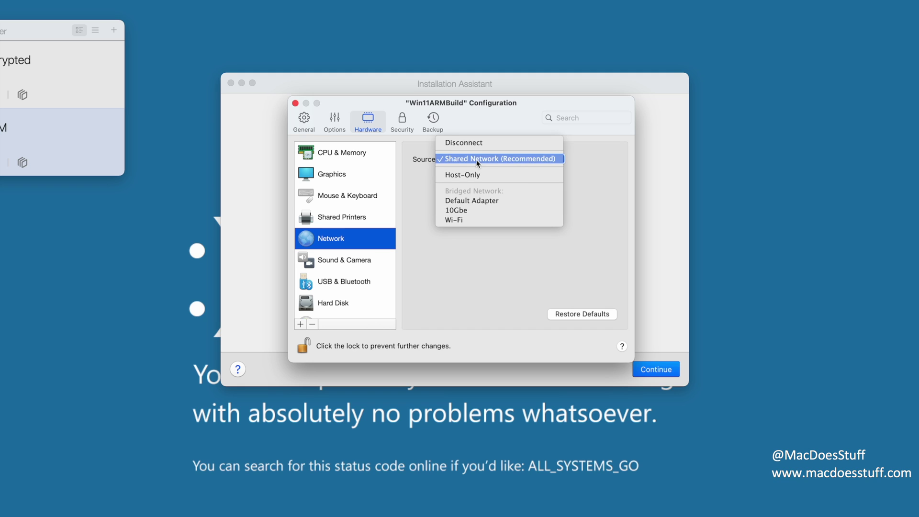
left_click(516, 210)
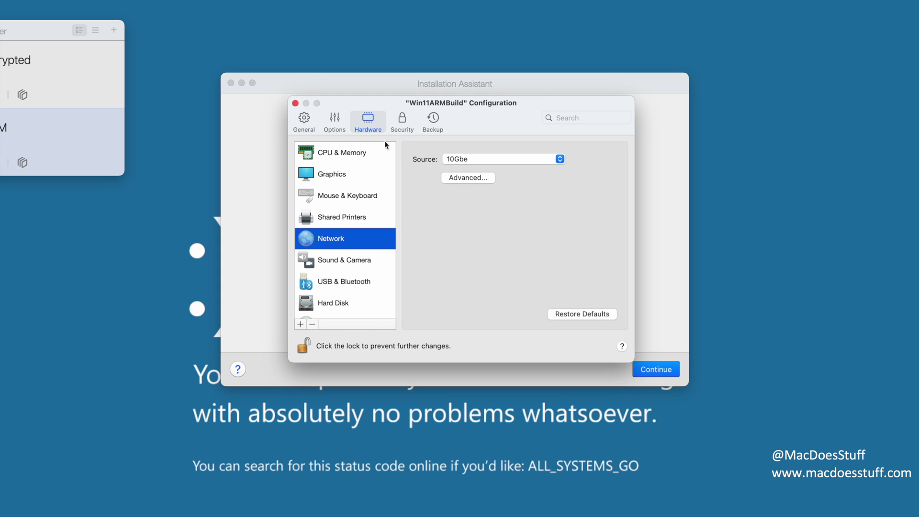
left_click(295, 103)
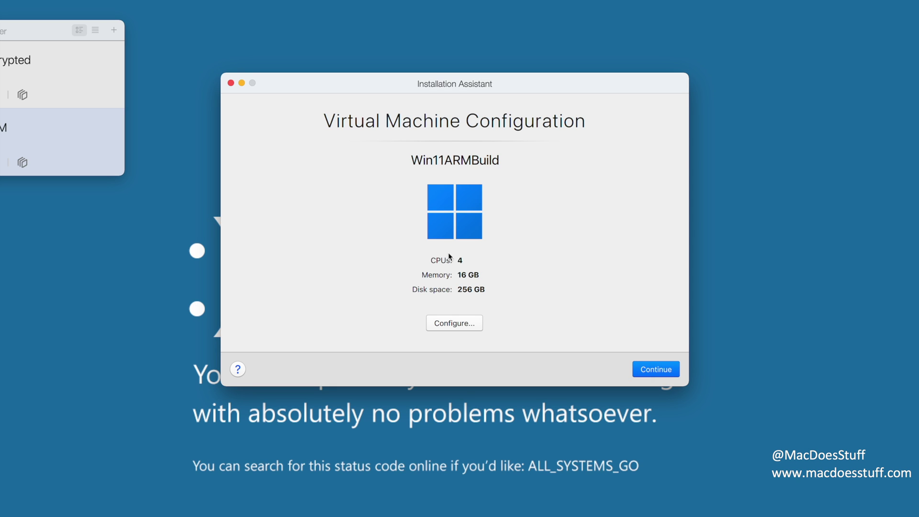
Install Windows, dismiss the completion screen, and open File Explorer with Win+E.
left_click(643, 373)
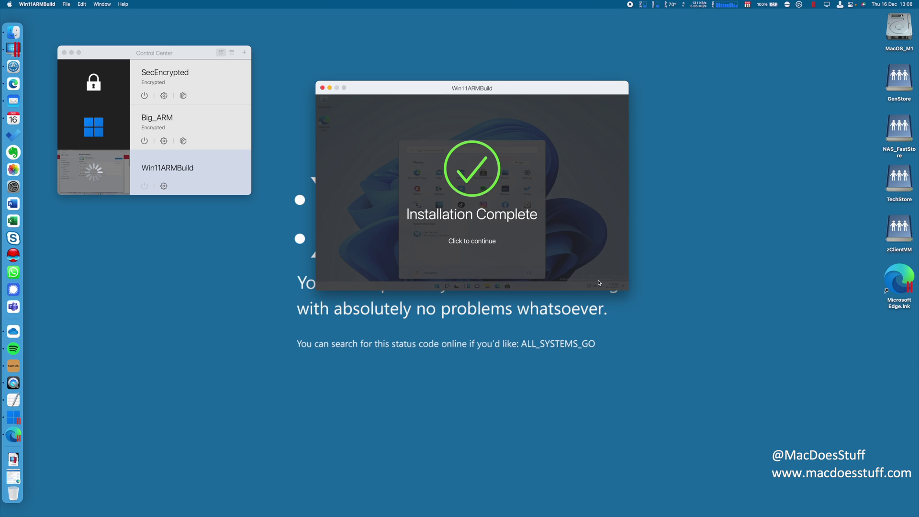
left_click(479, 249)
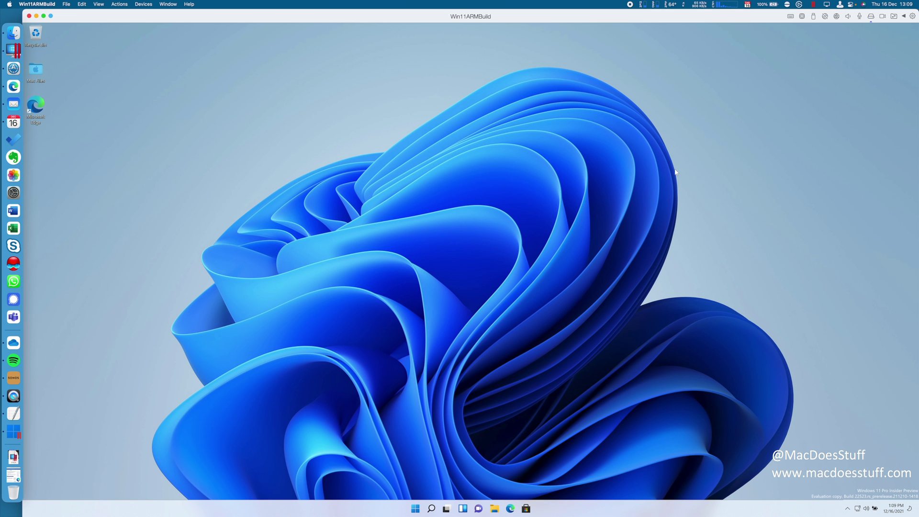
key("super+e")
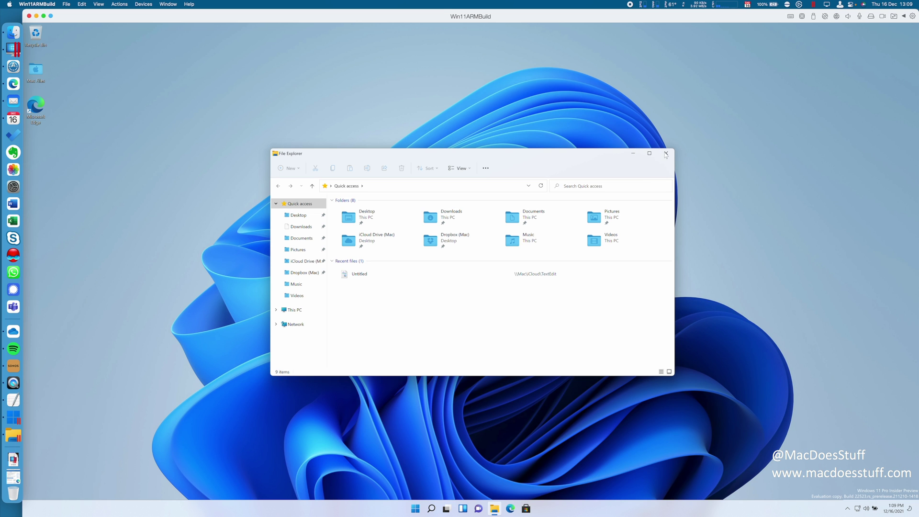
Close File Explorer and accept the Microsoft privacy notice in Edge.
left_click(667, 156)
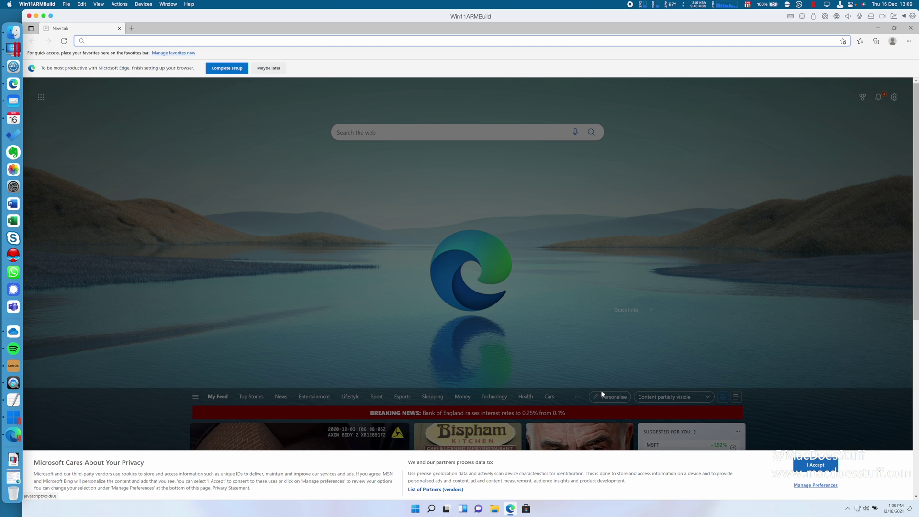
left_click(815, 464)
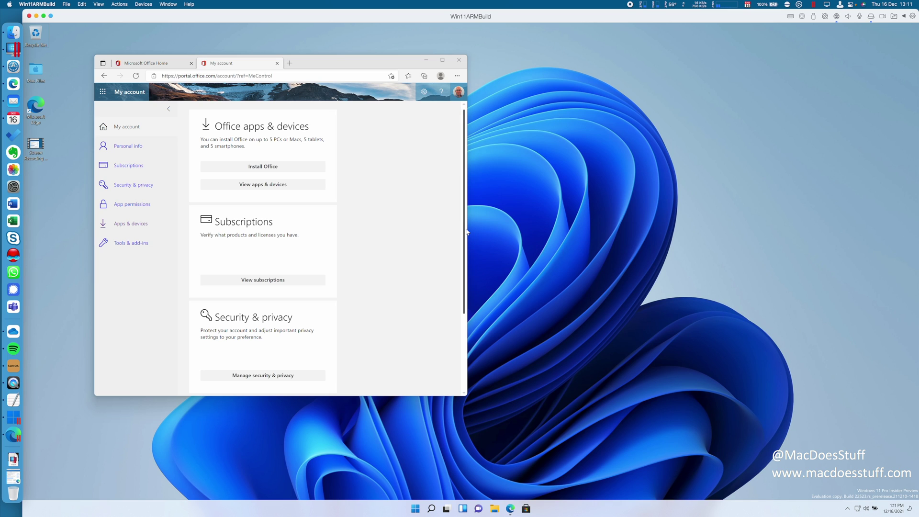
Download the Office installer and run OfficeSetup.exe from the downloads flyout.
left_click(263, 167)
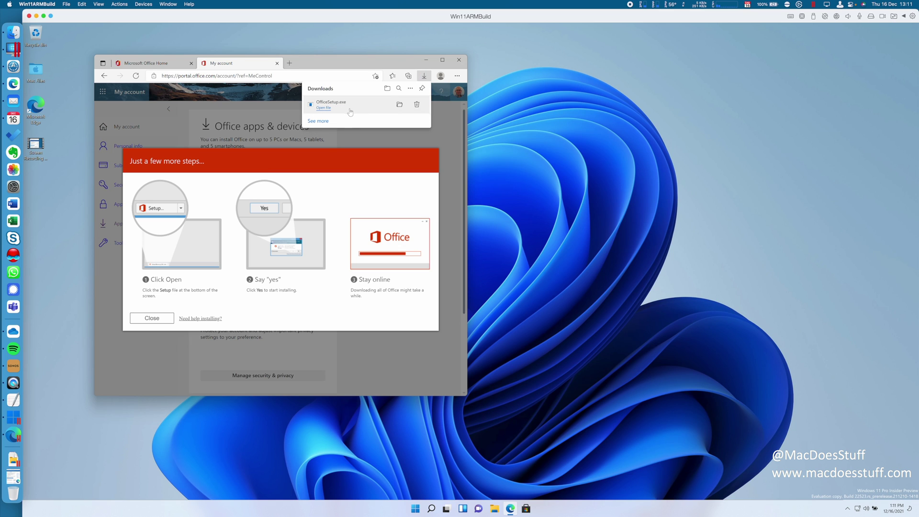
left_click(322, 108)
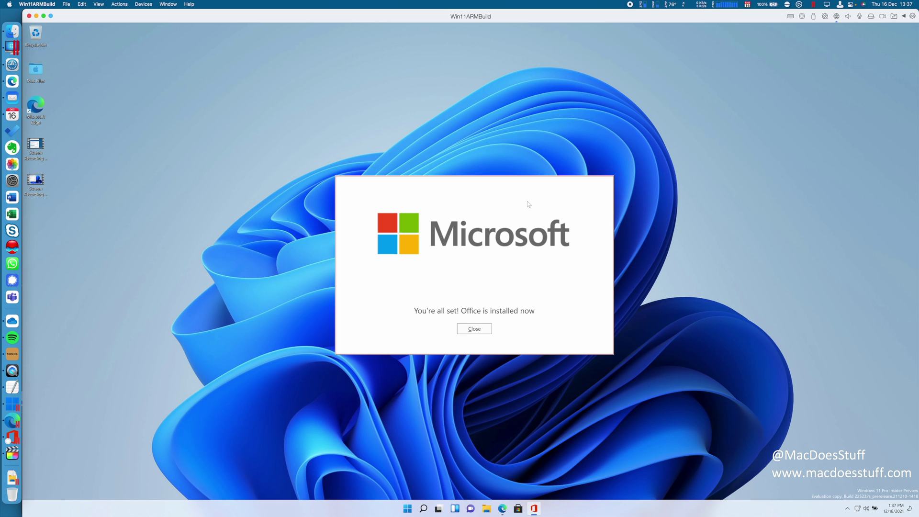
Close the 'You're all set' Office confirmation and open Windows Settings from Start.
left_click(474, 327)
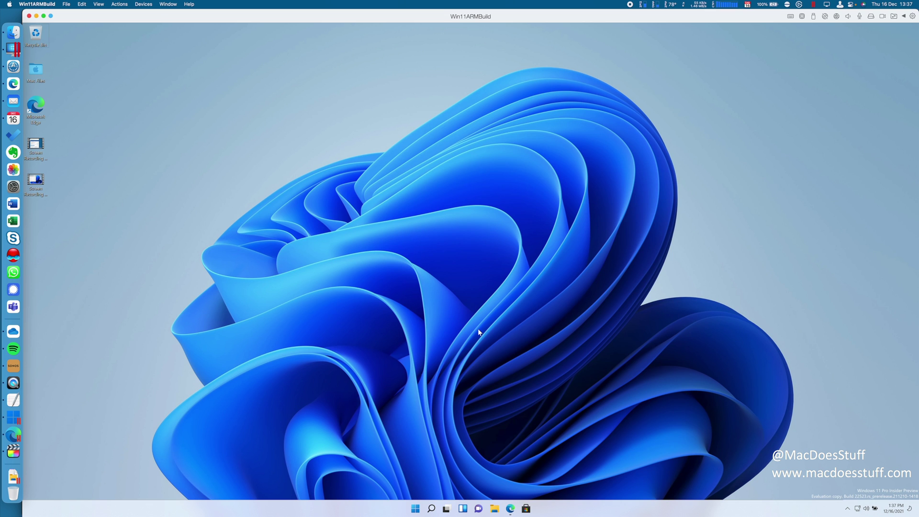
key("super")
left_click(465, 339)
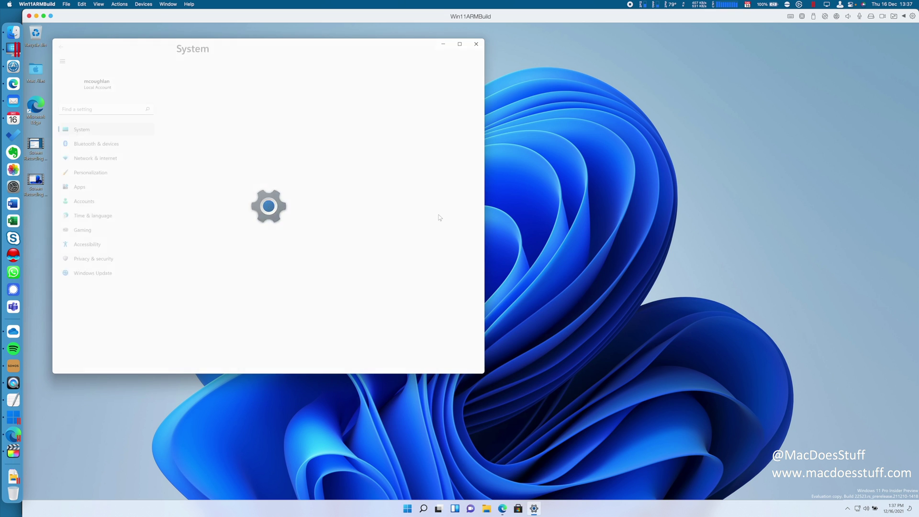
Launch Excel, Word and PowerPoint from the Start menu.
left_click(408, 508)
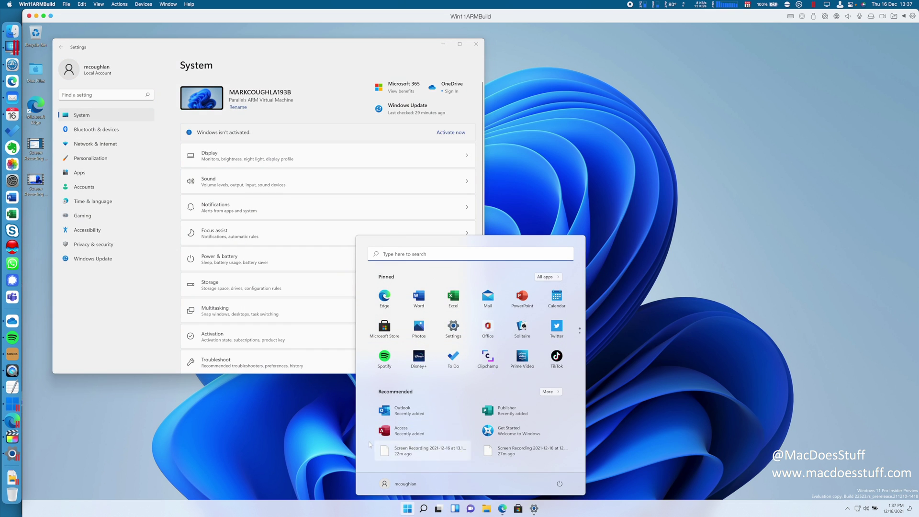
left_click(461, 298)
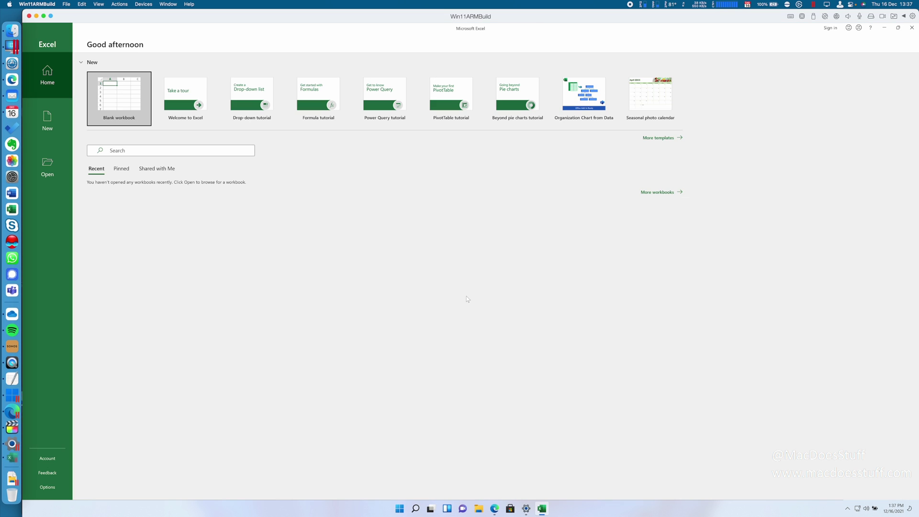
key("super")
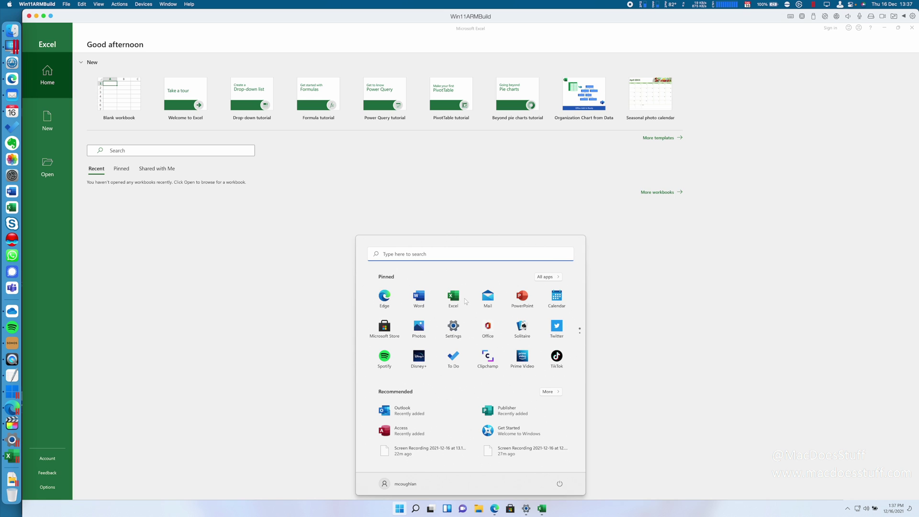
left_click(421, 300)
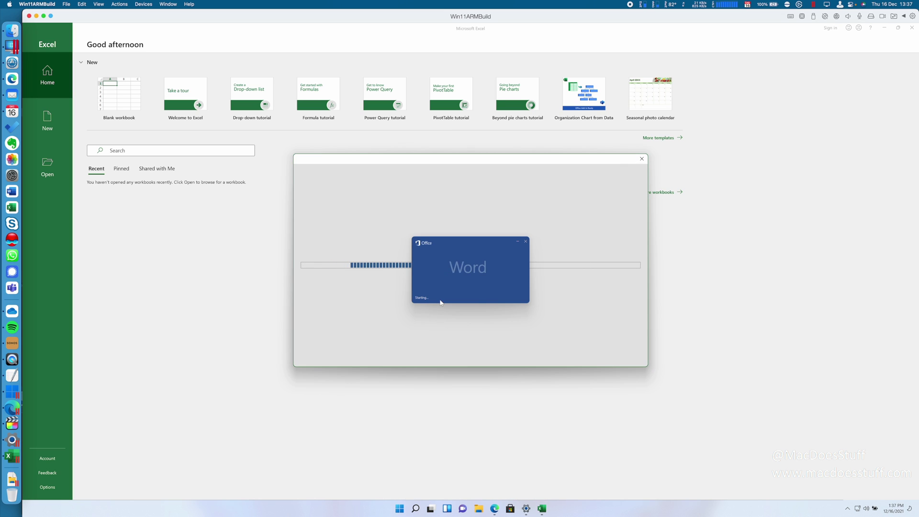
key("super")
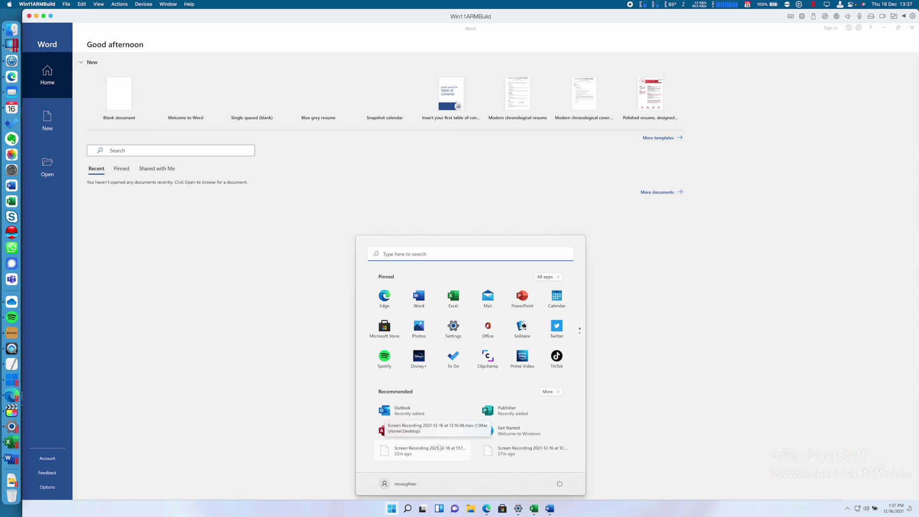
left_click(522, 296)
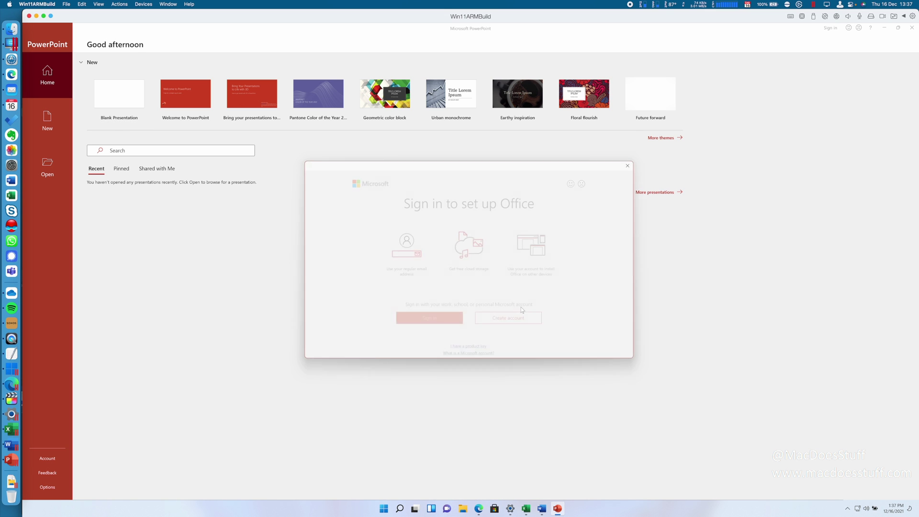
Dismiss the sign-in prompt and shrink PowerPoint and Word from full screen into movable windows.
left_click(642, 159)
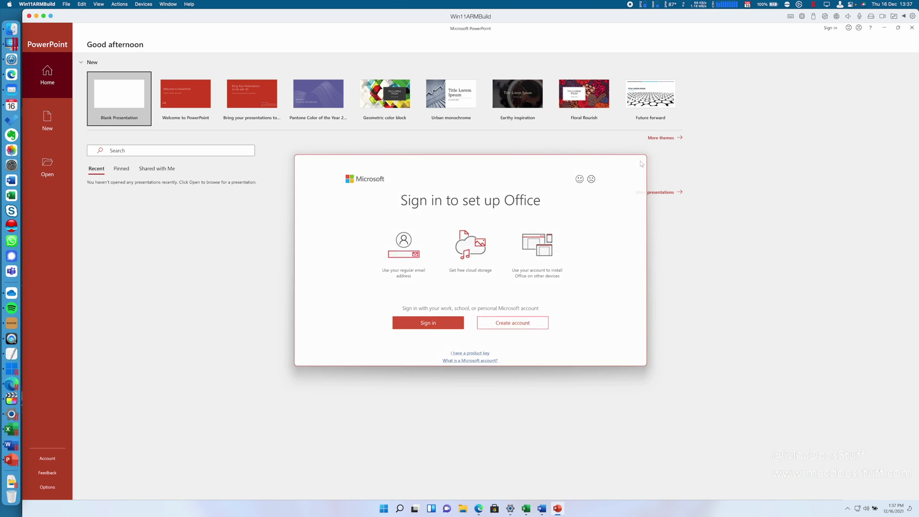
left_click(898, 27)
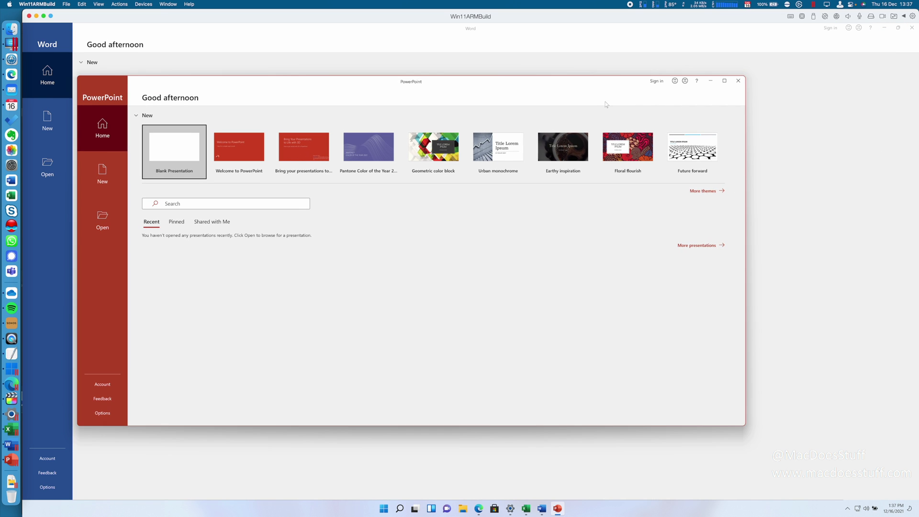
left_click(494, 59)
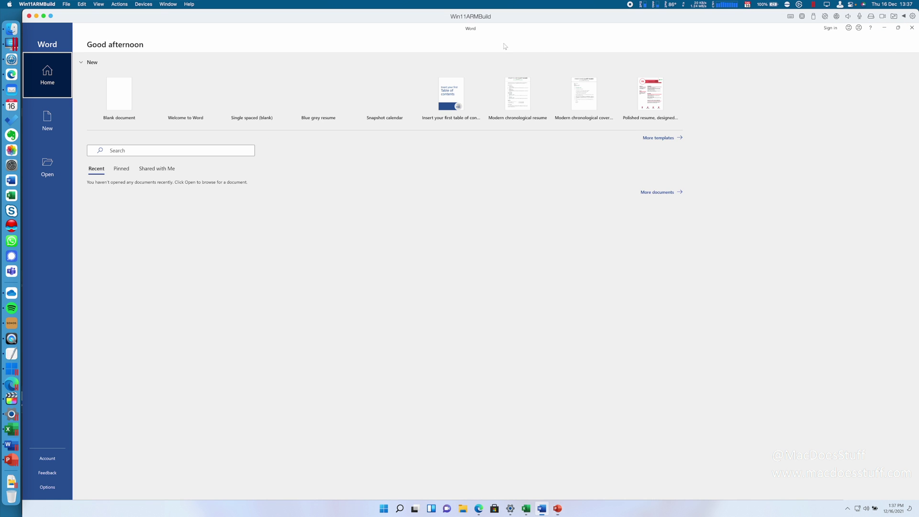
left_click(897, 29)
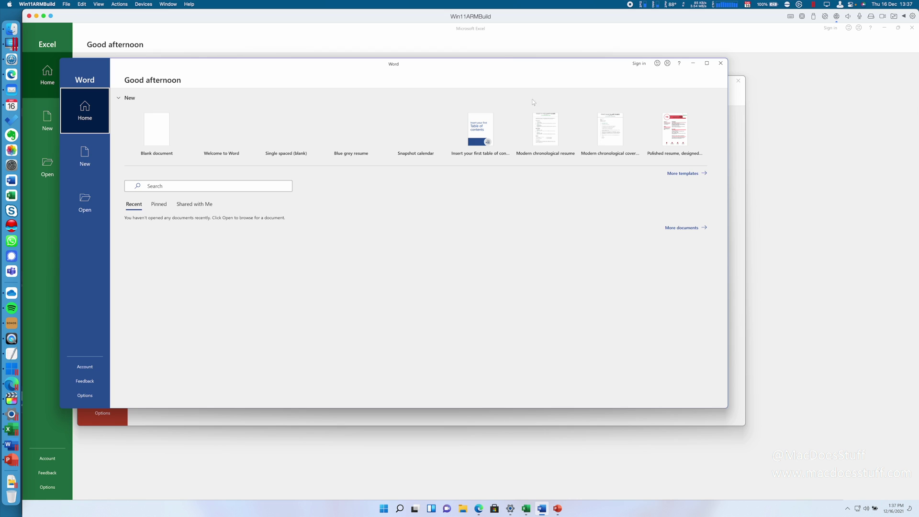
left_click_drag(505, 66, 567, 113)
left_click(536, 90)
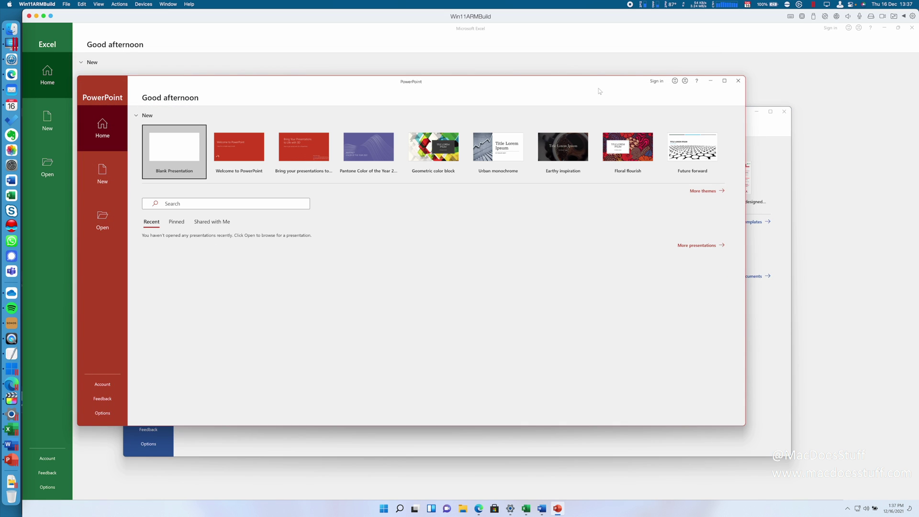
Close PowerPoint, get past the Office welcome and sign-in prompts, and close Excel.
left_click(738, 81)
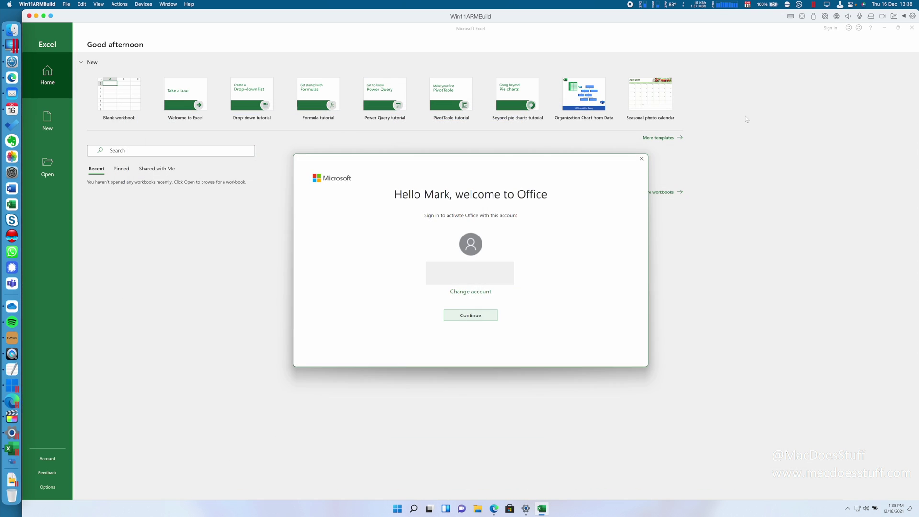
left_click(486, 315)
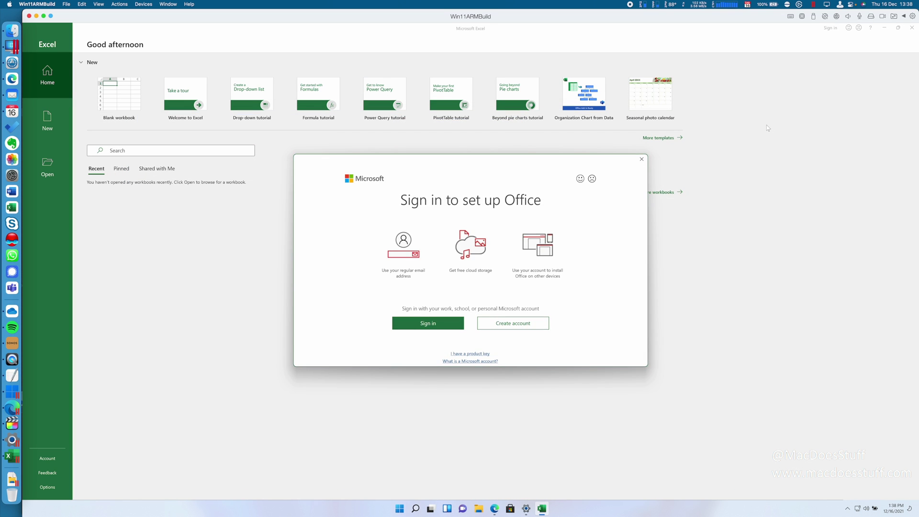
left_click(641, 159)
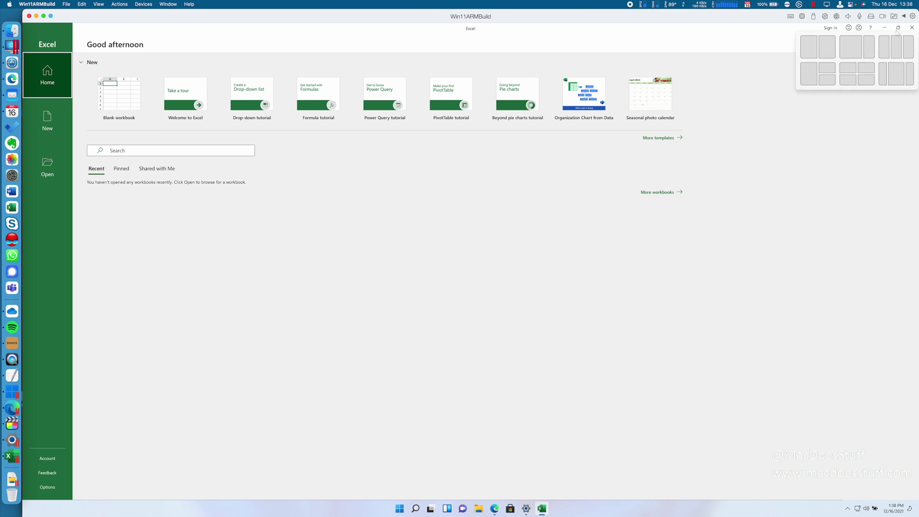
left_click(912, 29)
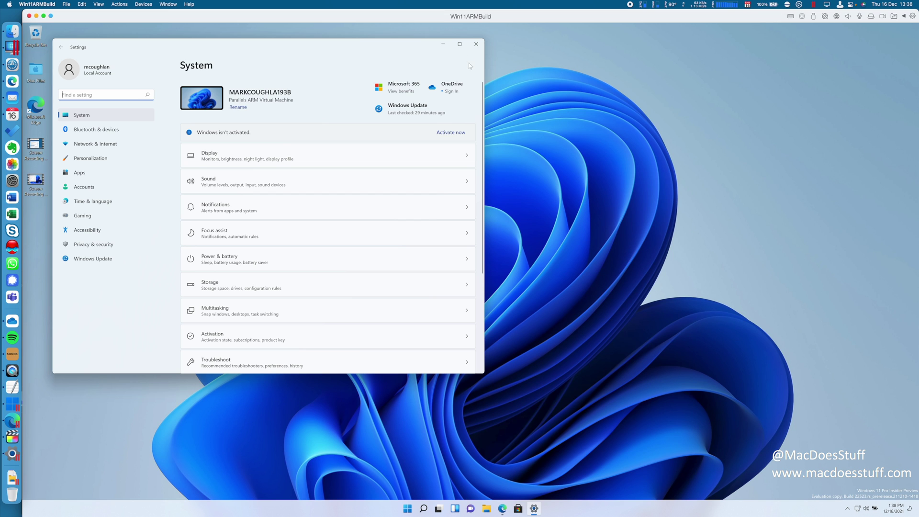
Close Settings and open Win11ARMBuild's configuration on the Options tab.
left_click(477, 43)
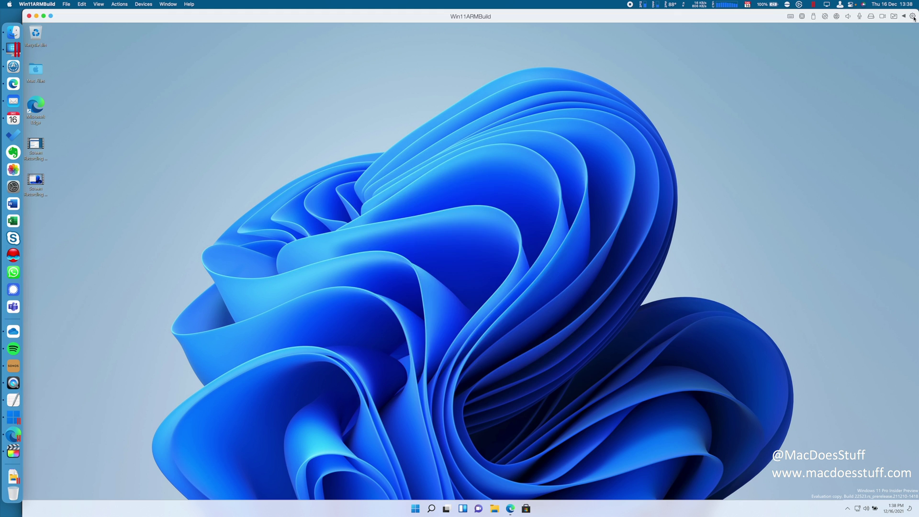
left_click(890, 75)
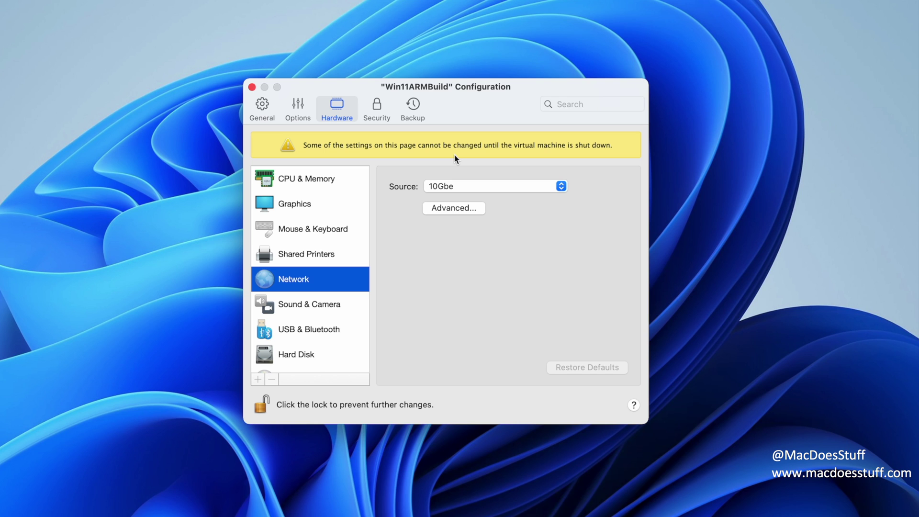
left_click(298, 109)
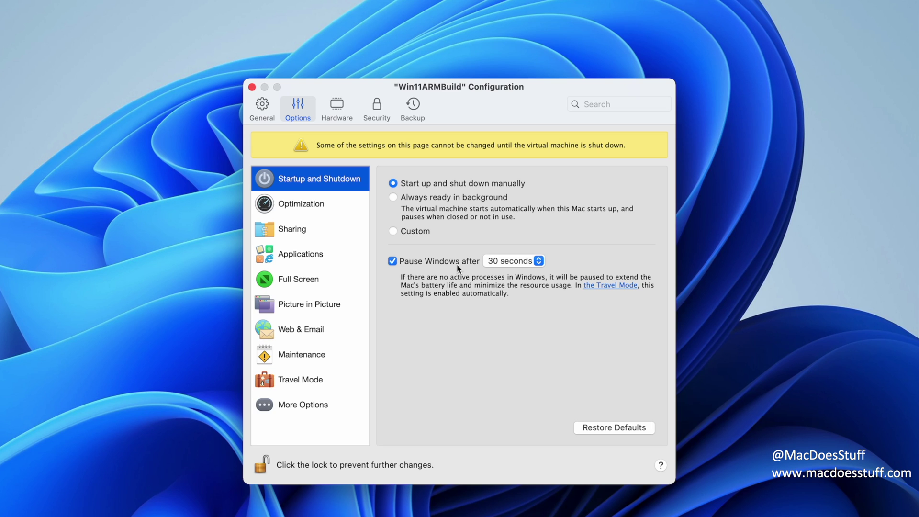
In Sharing options, map all Mac user folders to Windows.
left_click(306, 231)
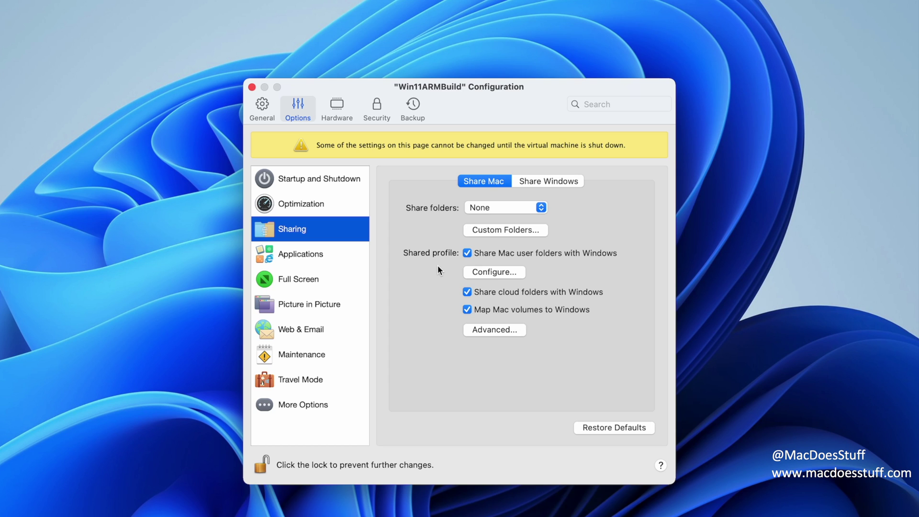
left_click(502, 274)
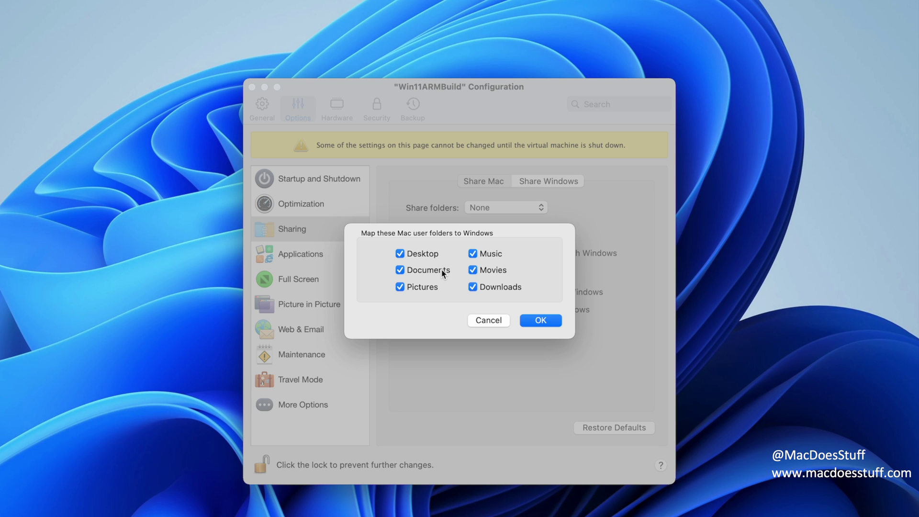
left_click(540, 321)
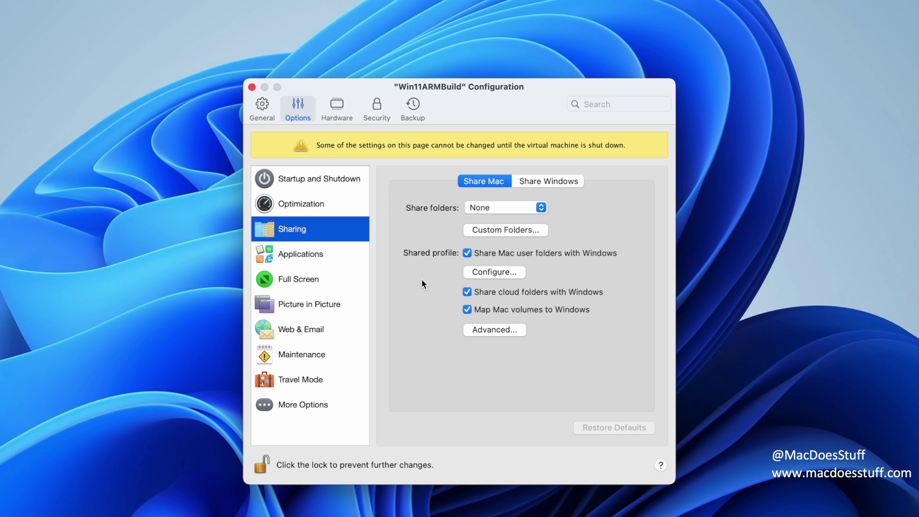
Add the Mac home folder as a custom shared folder.
left_click(492, 233)
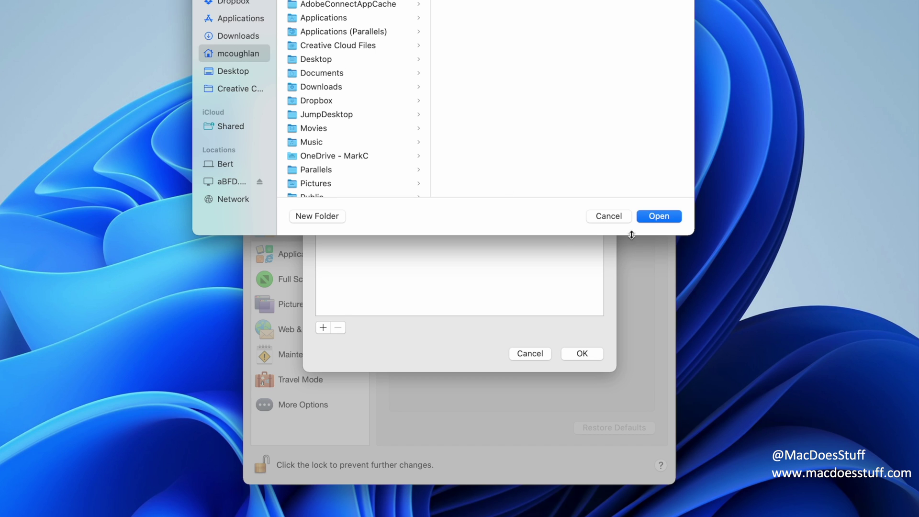
left_click(659, 217)
left_click(582, 353)
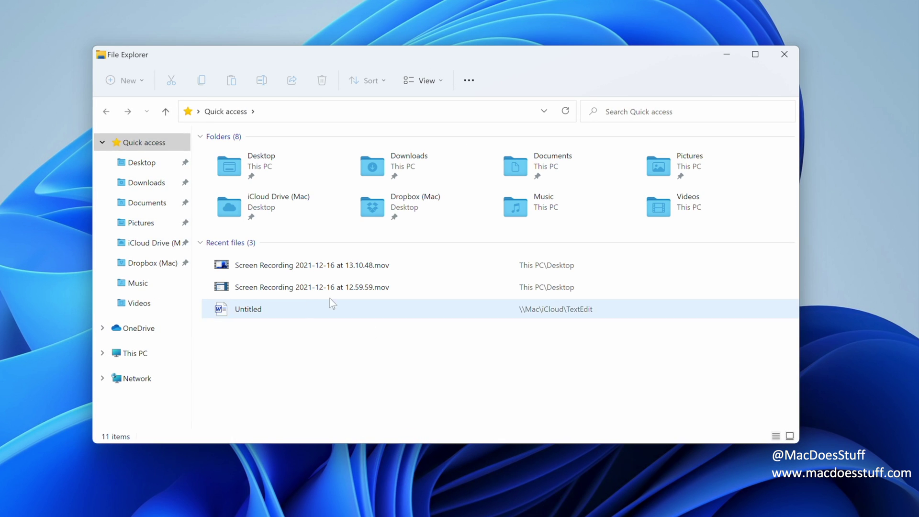
Check This PC for the Home on 'Mac' (Z:) network drive, then close File Explorer.
left_click(145, 355)
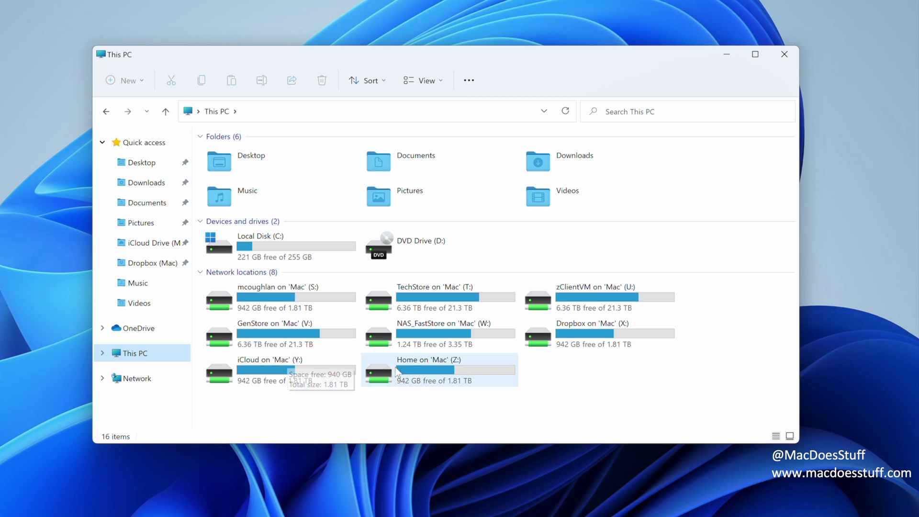
mouse_move(425, 362)
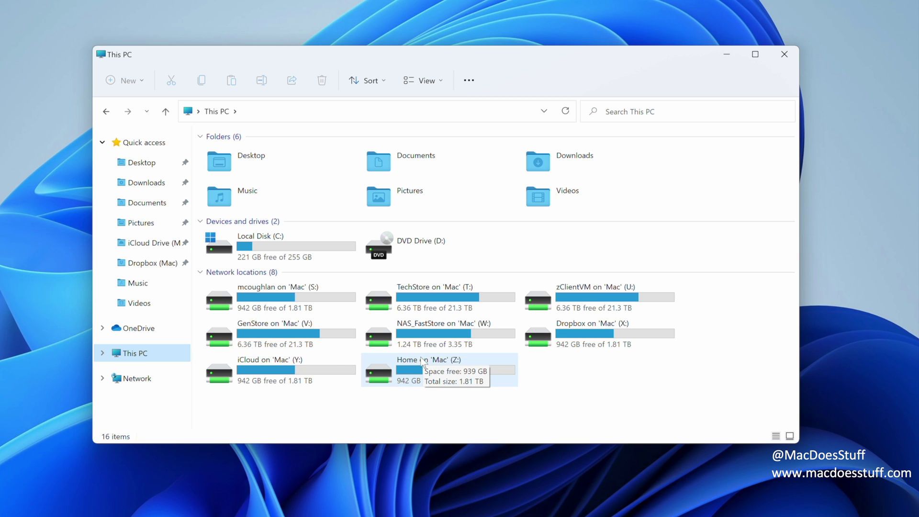
left_click(787, 55)
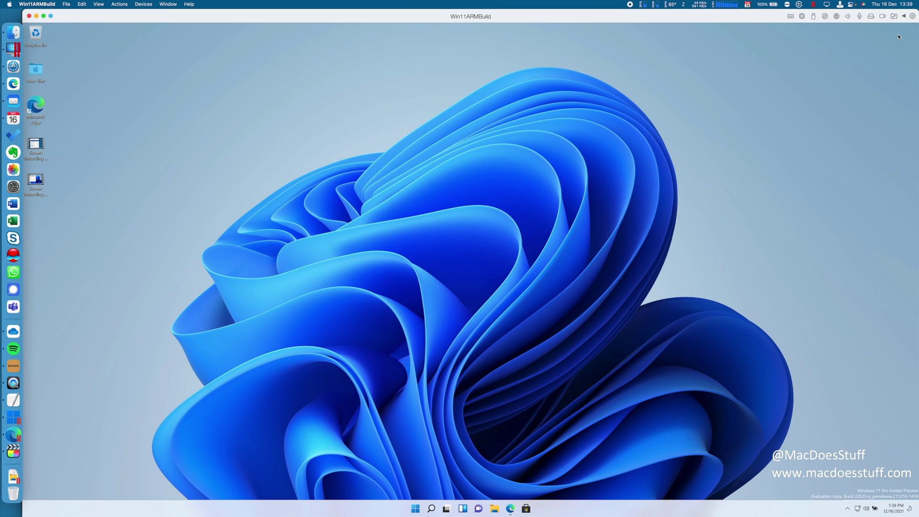
left_click(912, 17)
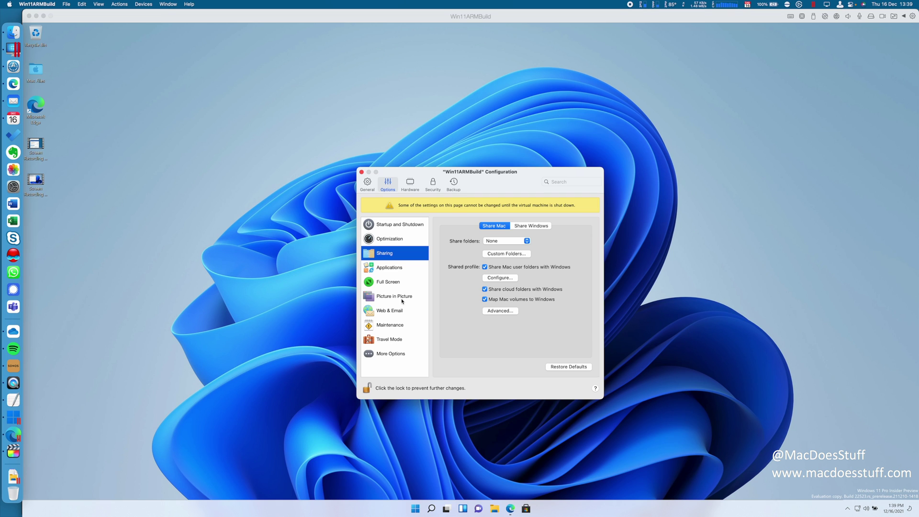
left_click(410, 184)
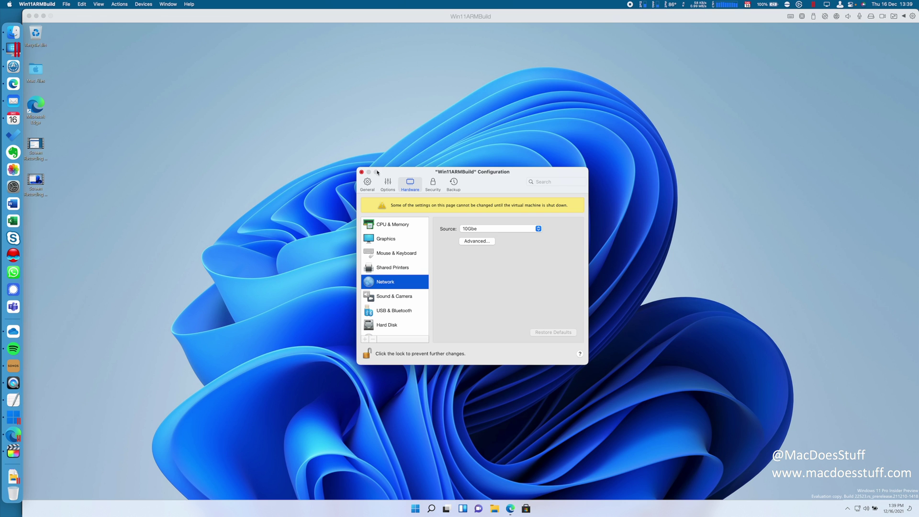
left_click(362, 172)
key("super")
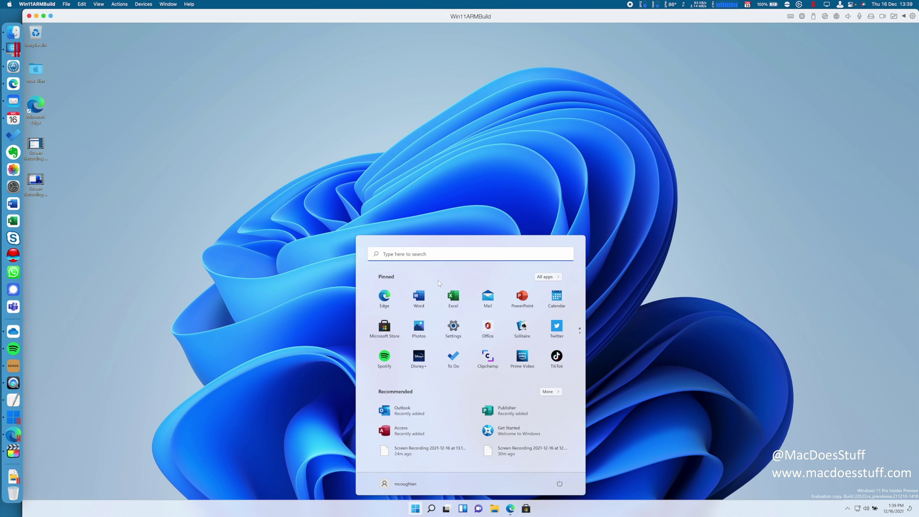
left_click(449, 300)
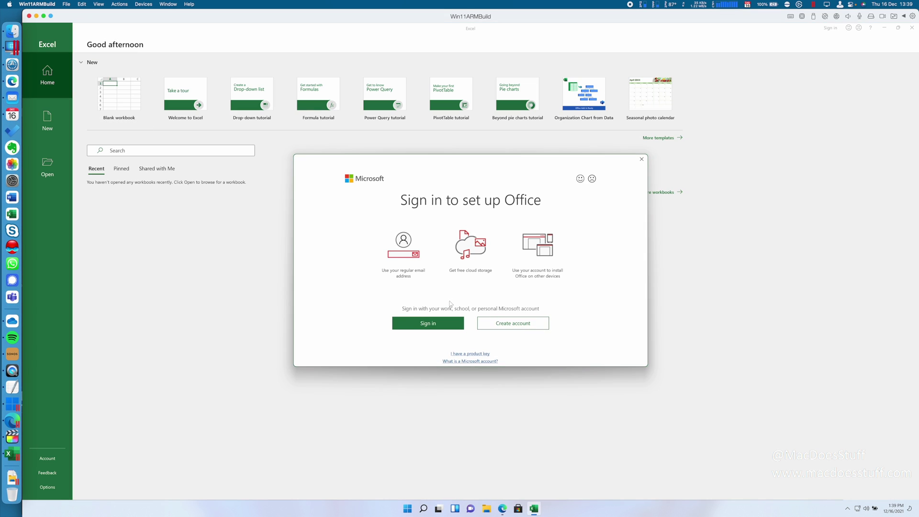
left_click(642, 160)
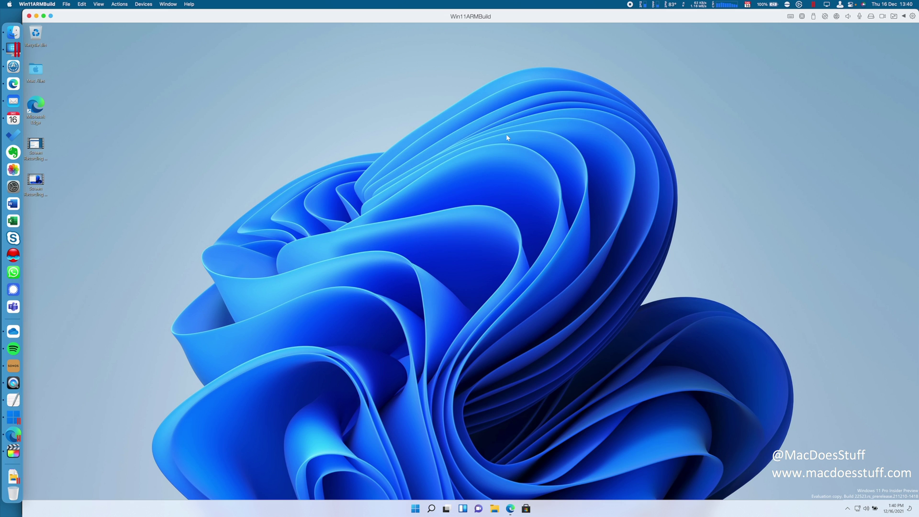
left_click(9, 4)
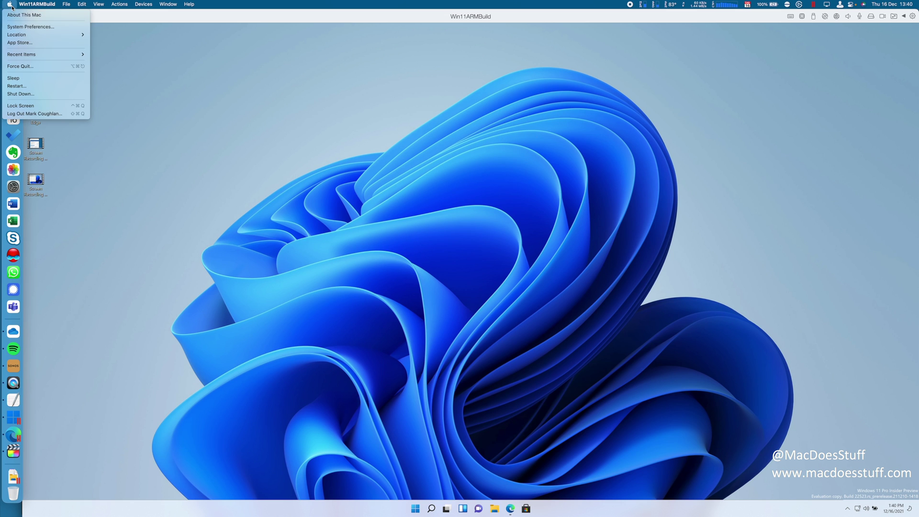
left_click(29, 13)
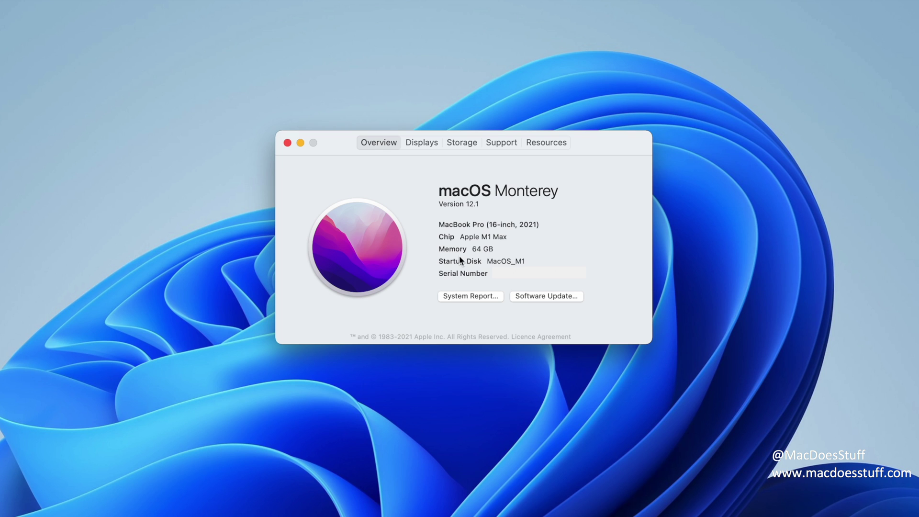
left_click(461, 140)
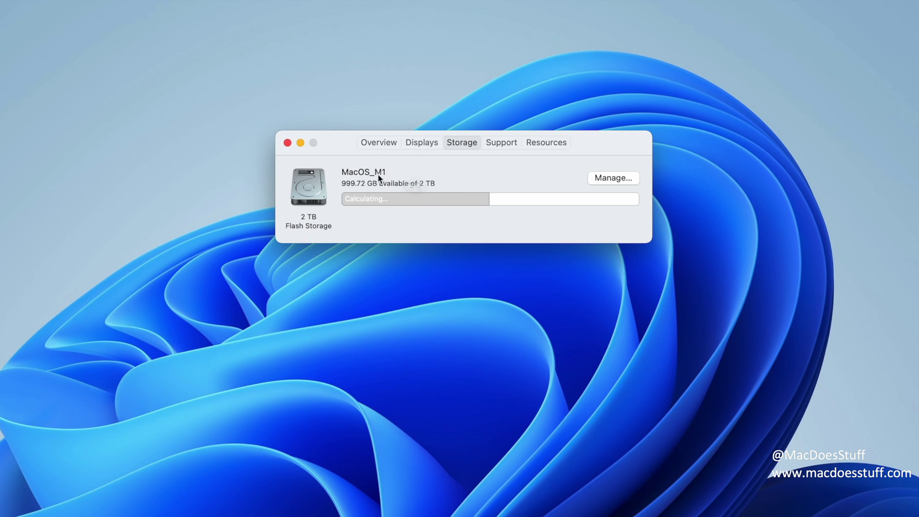
left_click(377, 144)
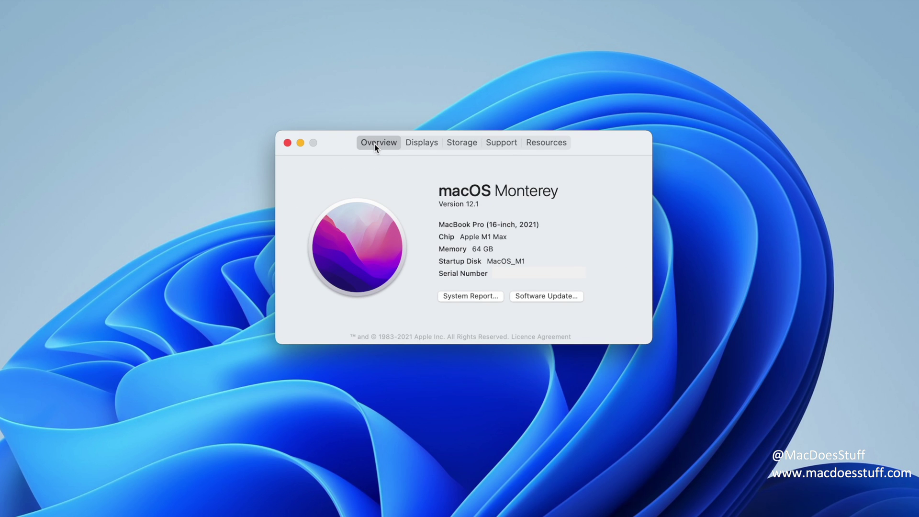